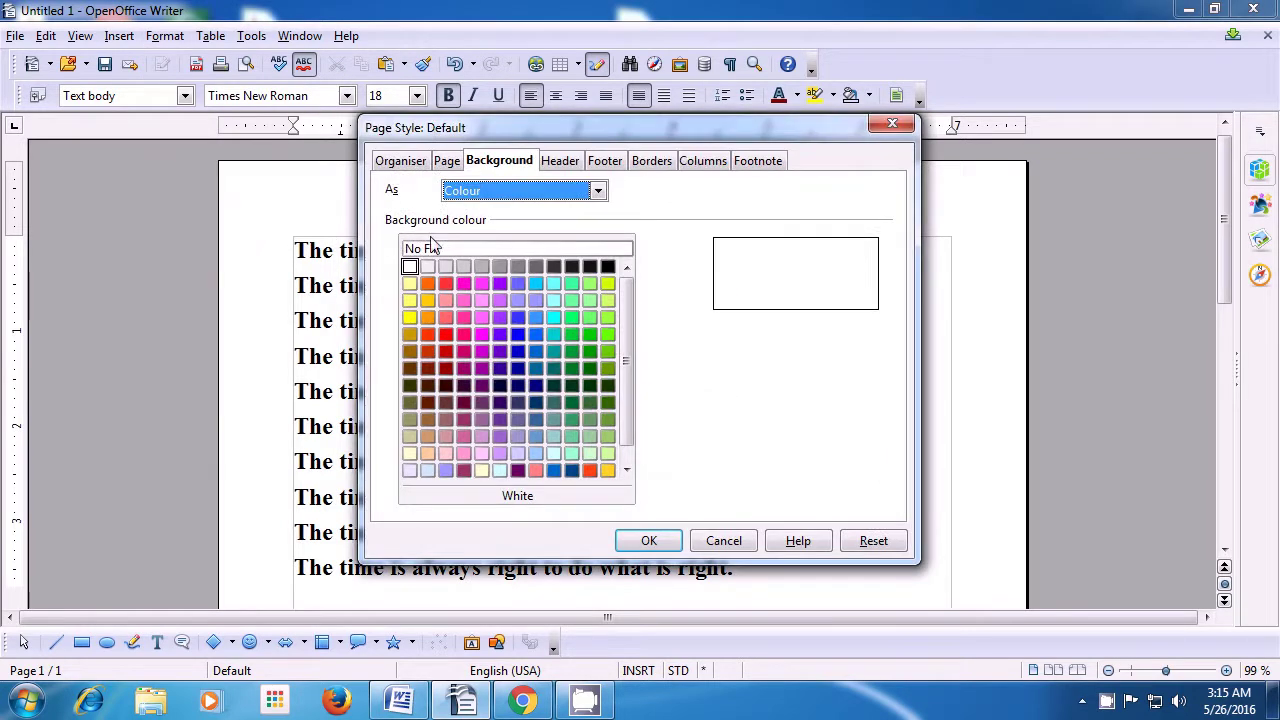
# - Turn on the header for the Default page style and apply the change
pyautogui.click(560, 165)
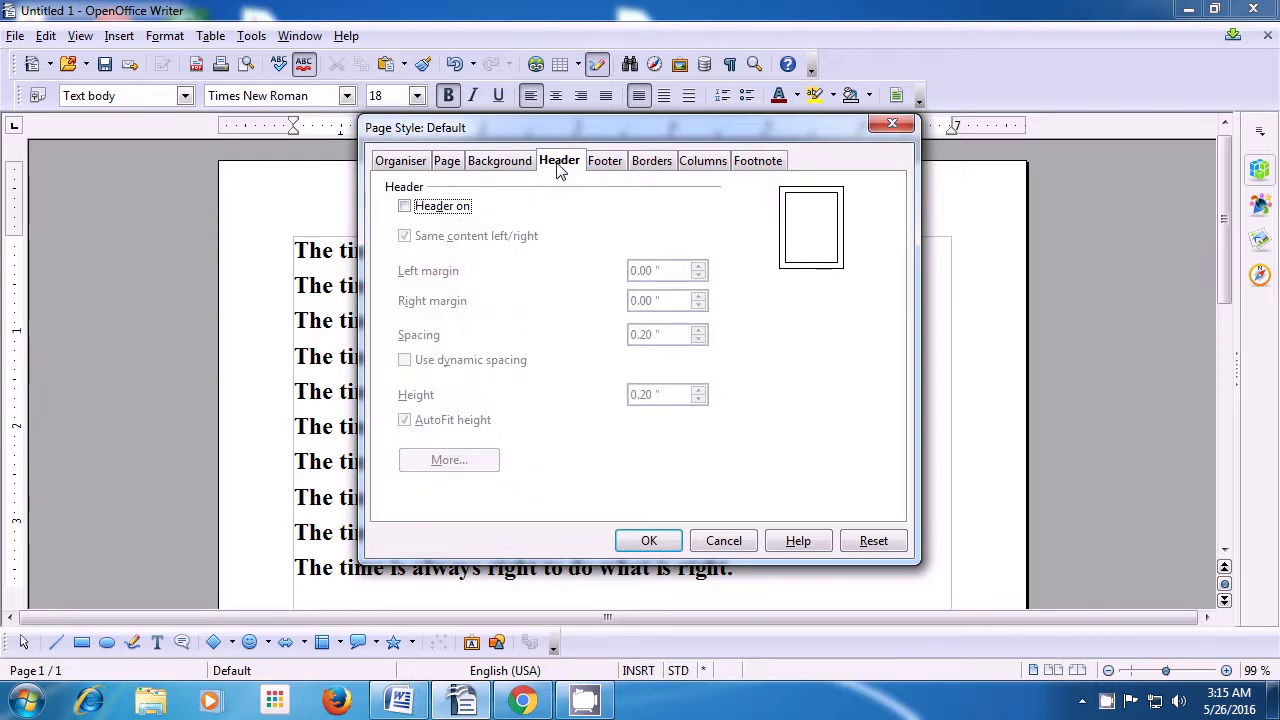
pyautogui.click(405, 207)
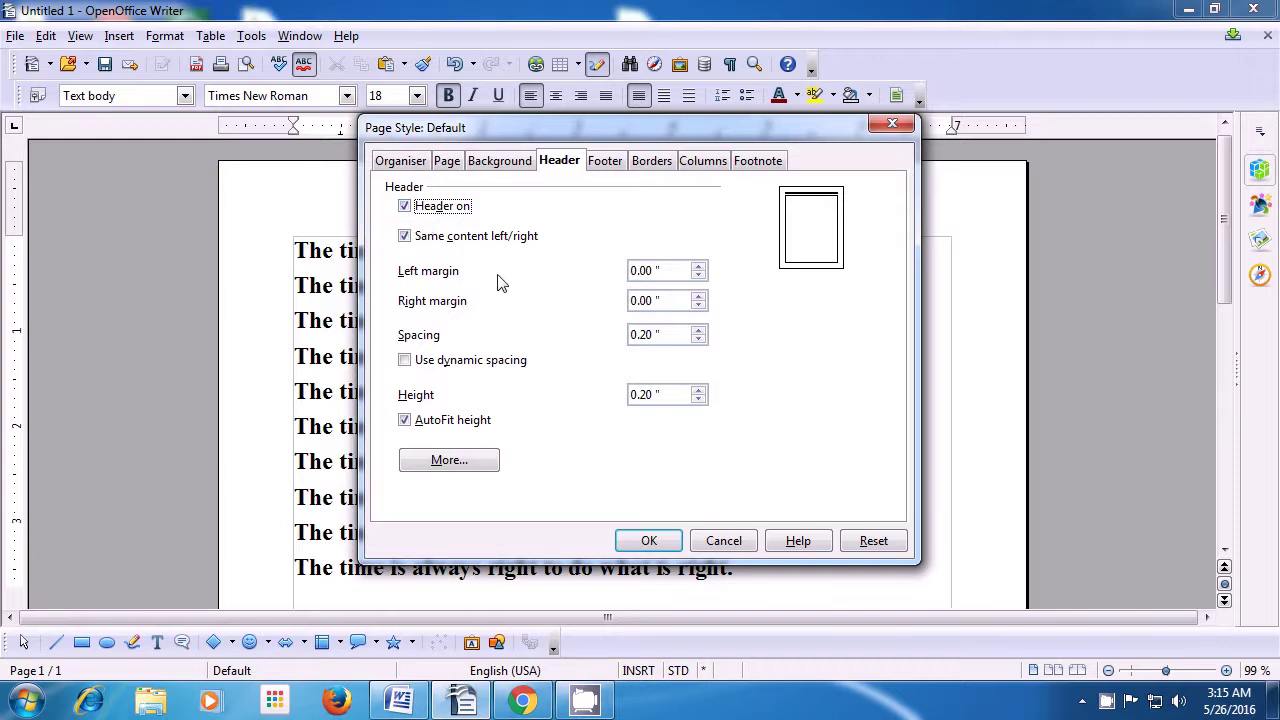
pyautogui.click(650, 542)
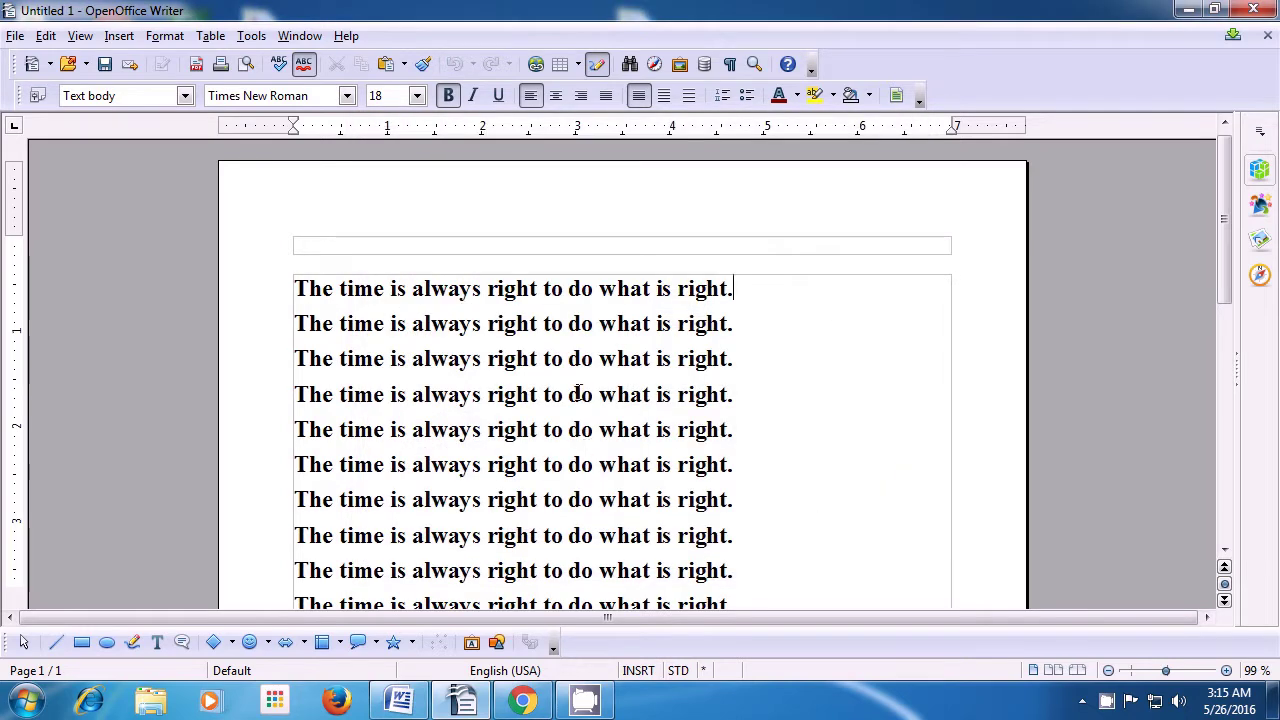
# - Set the header's left margin to 0.28" in the Default page style
pyautogui.click(418, 245)
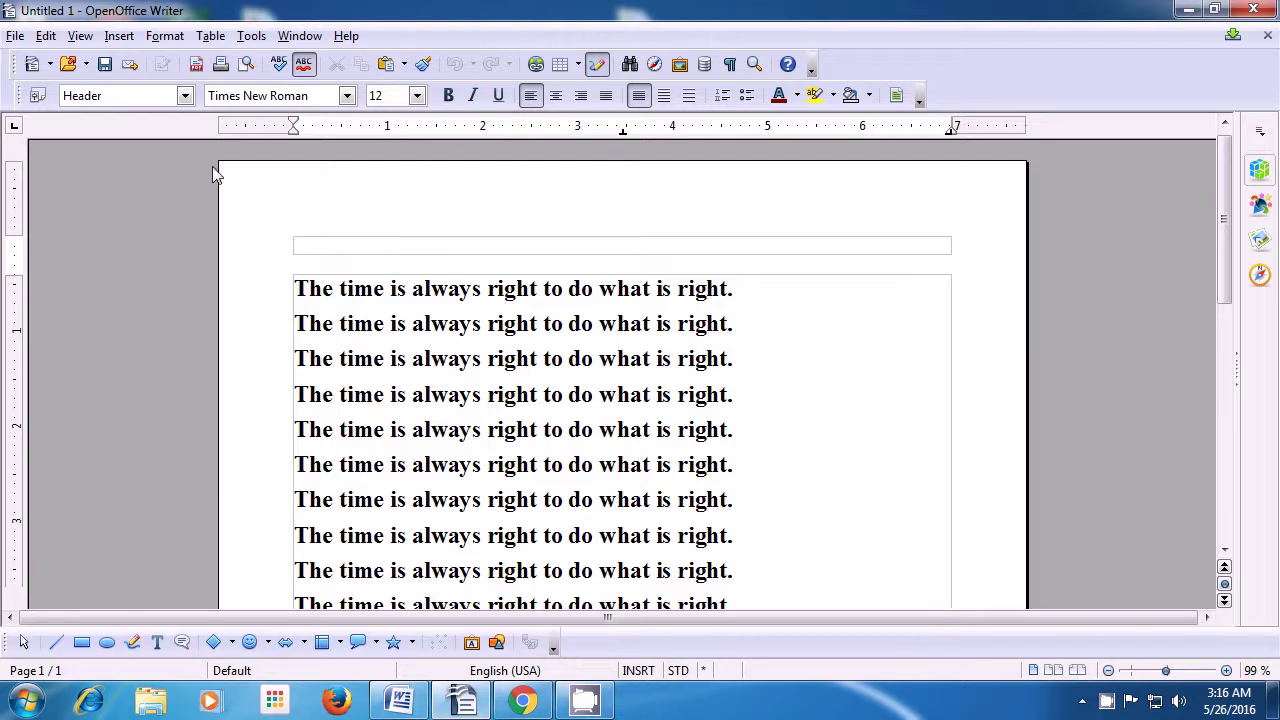
pyautogui.click(166, 38)
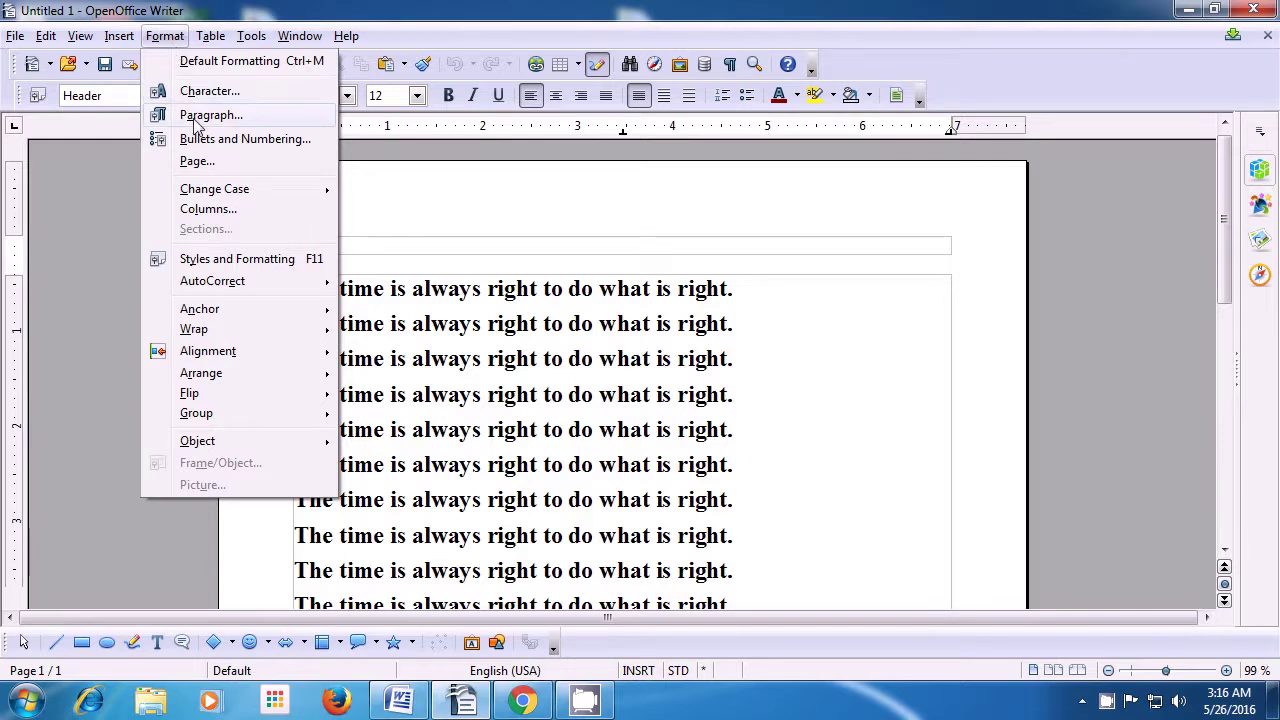
pyautogui.click(202, 160)
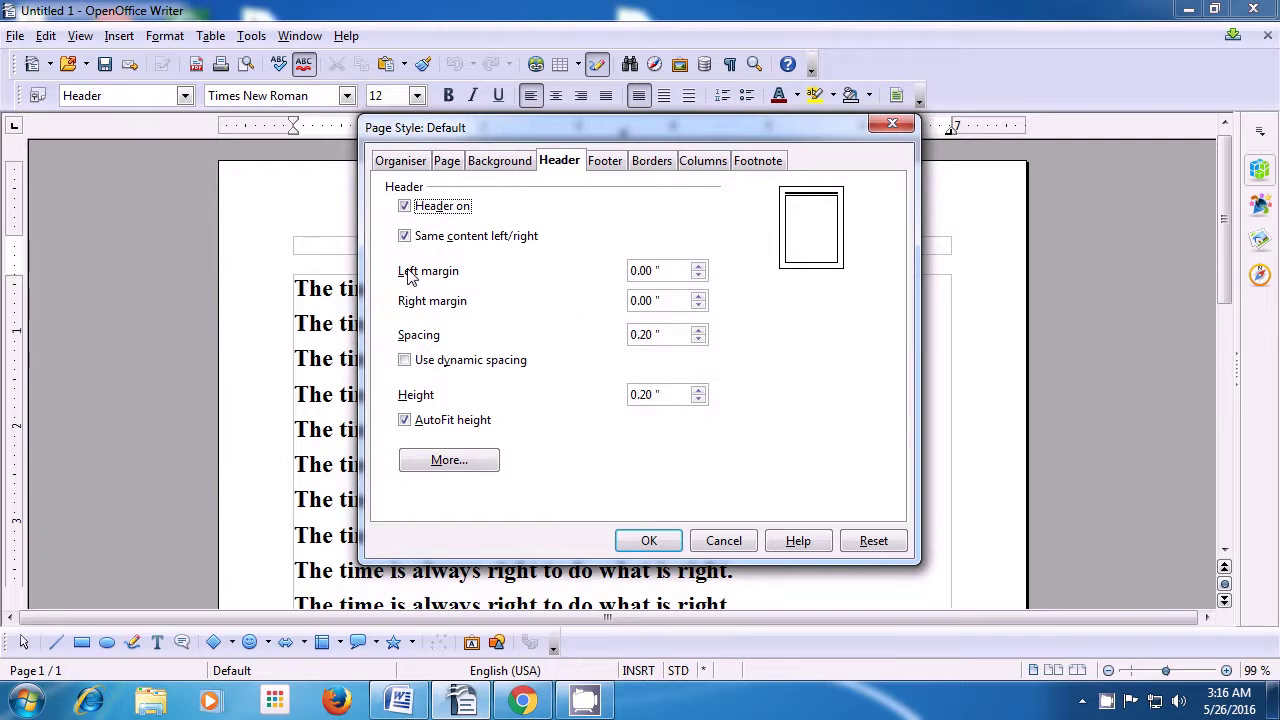
pyautogui.click(702, 269)
pyautogui.click(702, 269)
pyautogui.click(702, 269)
pyautogui.click(698, 267)
pyautogui.click(698, 267)
pyautogui.click(698, 267)
pyautogui.click(698, 267)
pyautogui.click(698, 267)
pyautogui.click(698, 267)
pyautogui.click(698, 267)
pyautogui.click(698, 267)
pyautogui.click(698, 267)
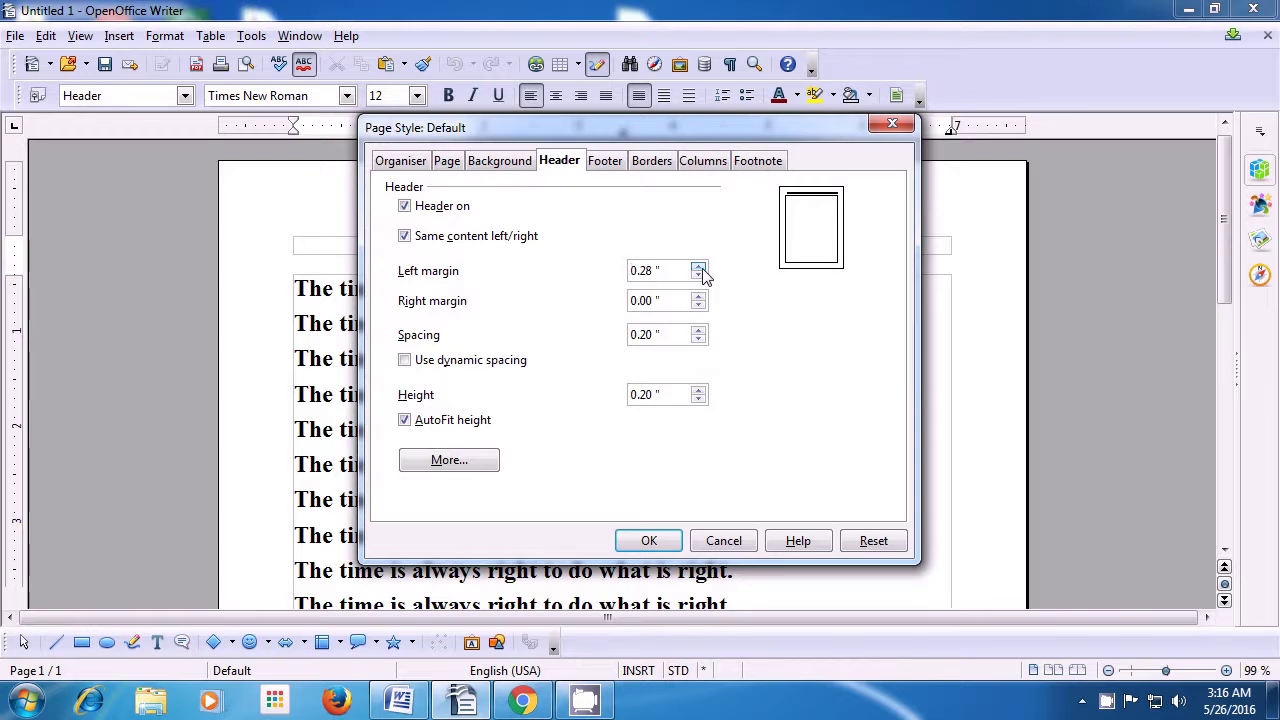
pyautogui.click(649, 541)
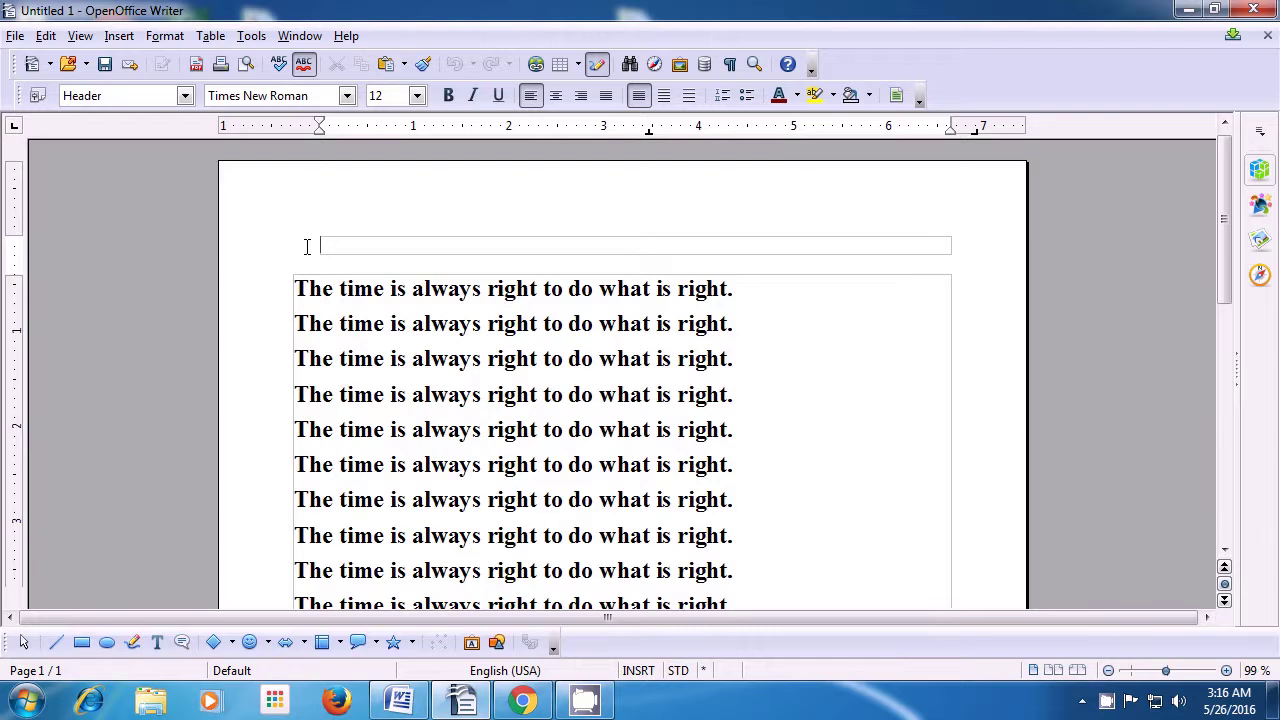
# - Set the spacing between the header and the body text to 0.38" in the page style
pyautogui.click(165, 37)
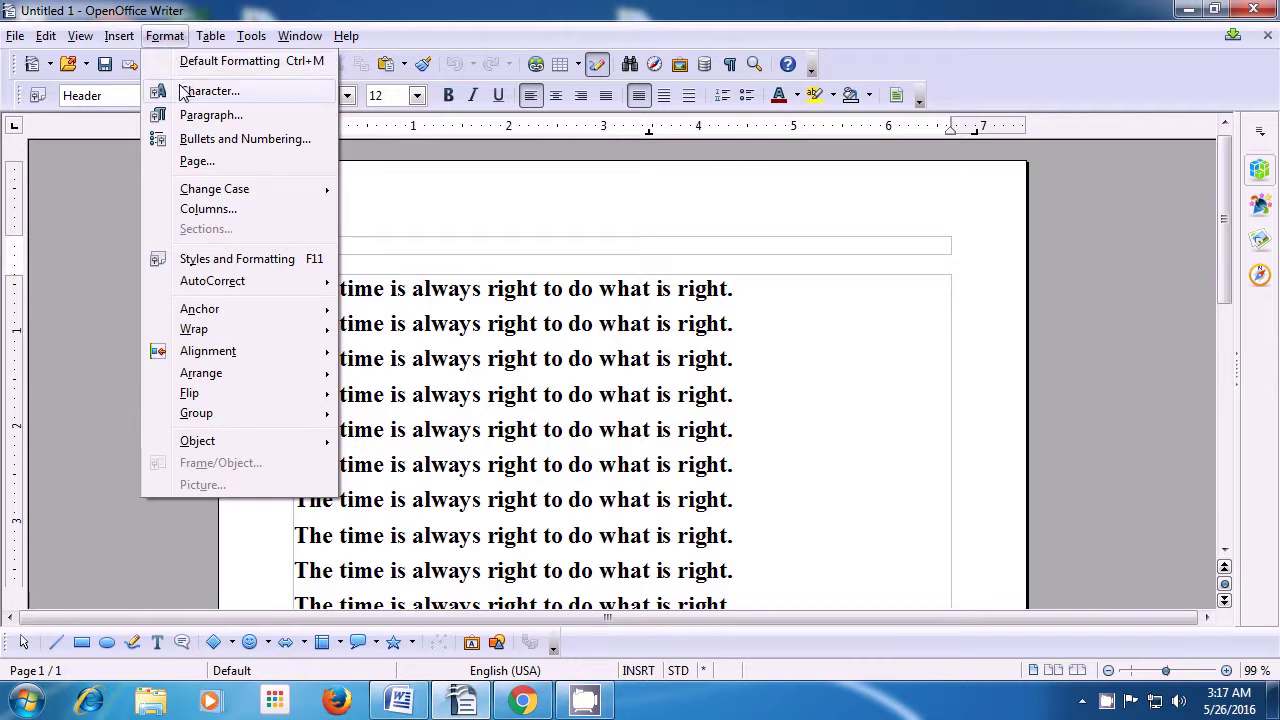
pyautogui.click(197, 162)
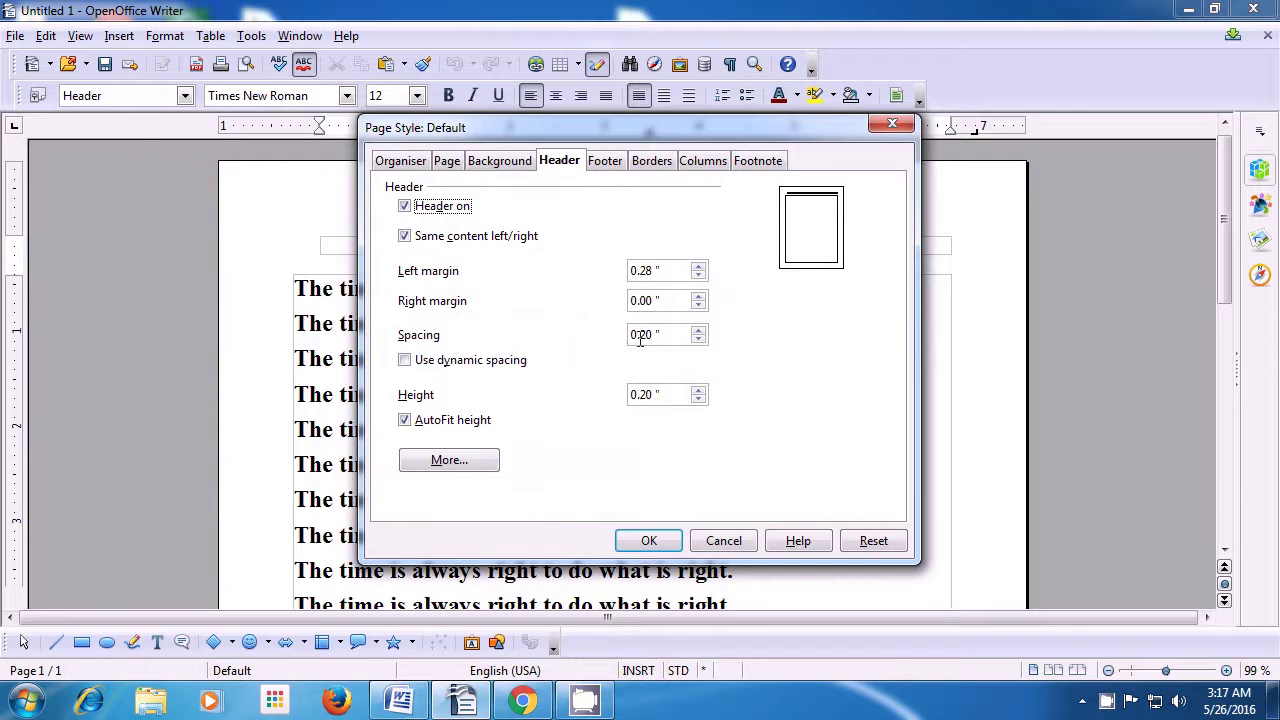
pyautogui.click(699, 331)
pyautogui.click(699, 331)
pyautogui.click(699, 331)
pyautogui.click(699, 331)
pyautogui.click(699, 331)
pyautogui.click(699, 331)
pyautogui.click(699, 331)
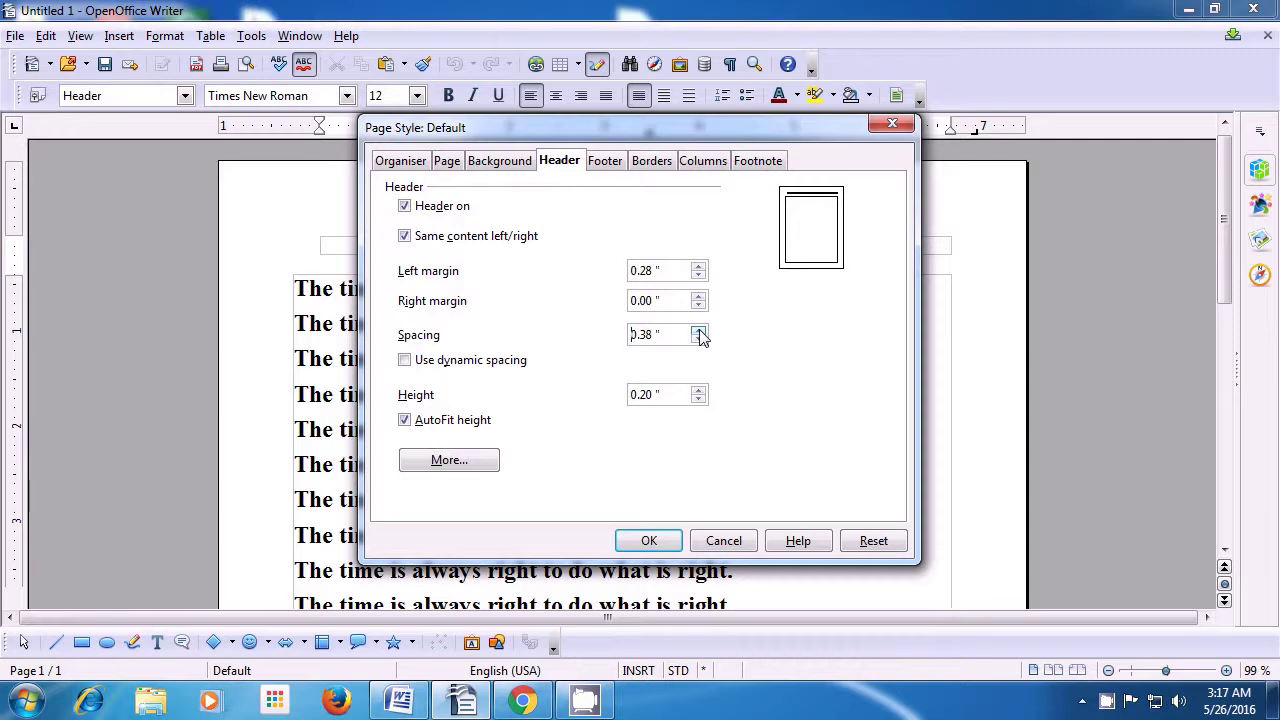
pyautogui.click(650, 541)
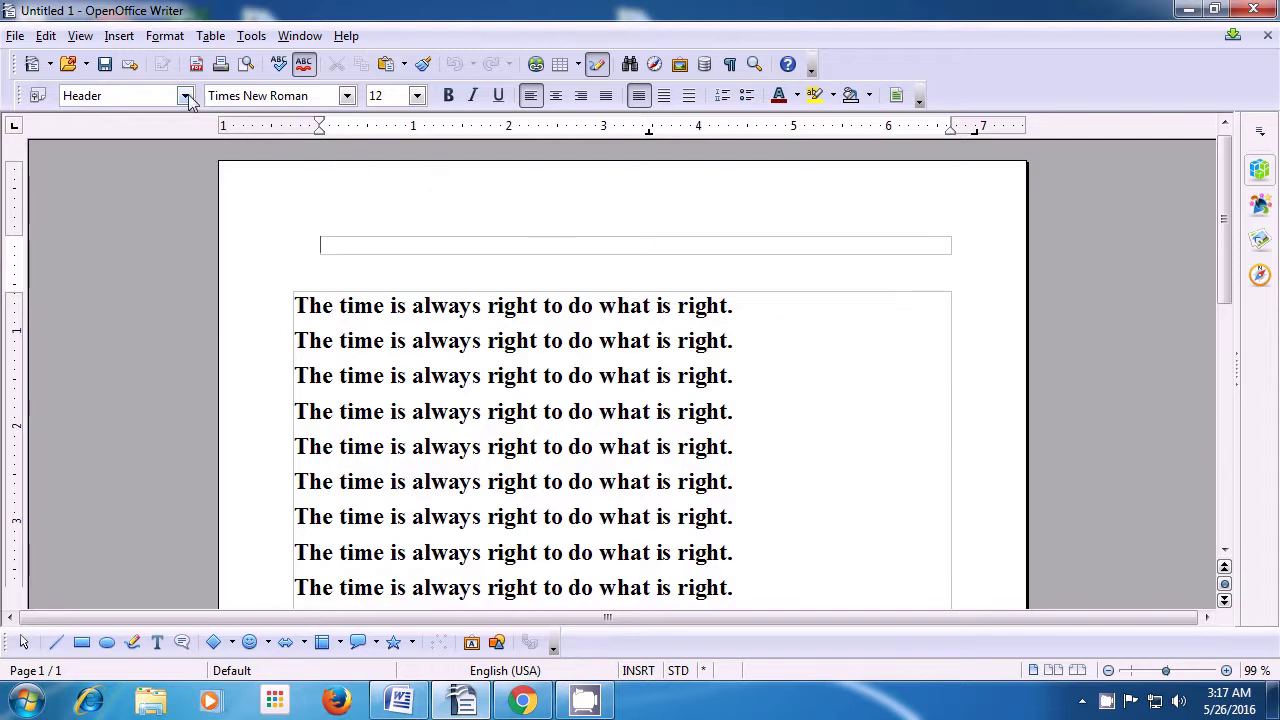
# - Set the header's height to 0.40" in the page style
pyautogui.click(165, 36)
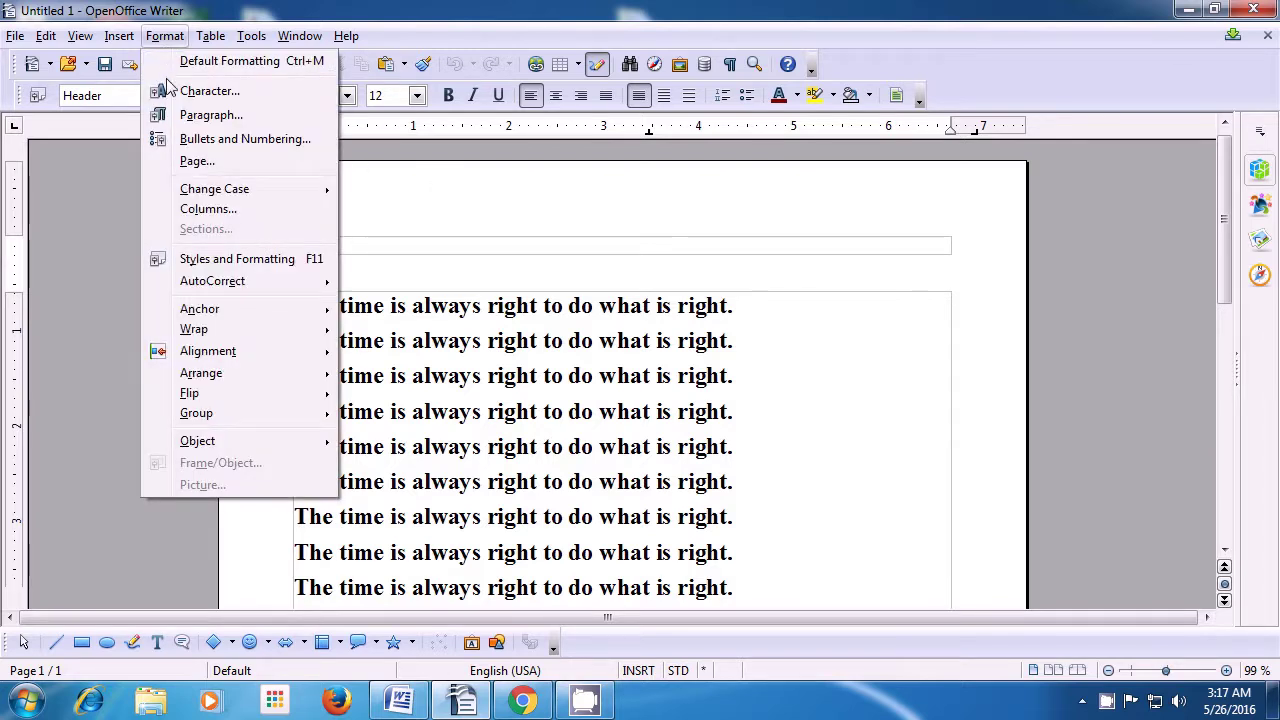
pyautogui.click(196, 162)
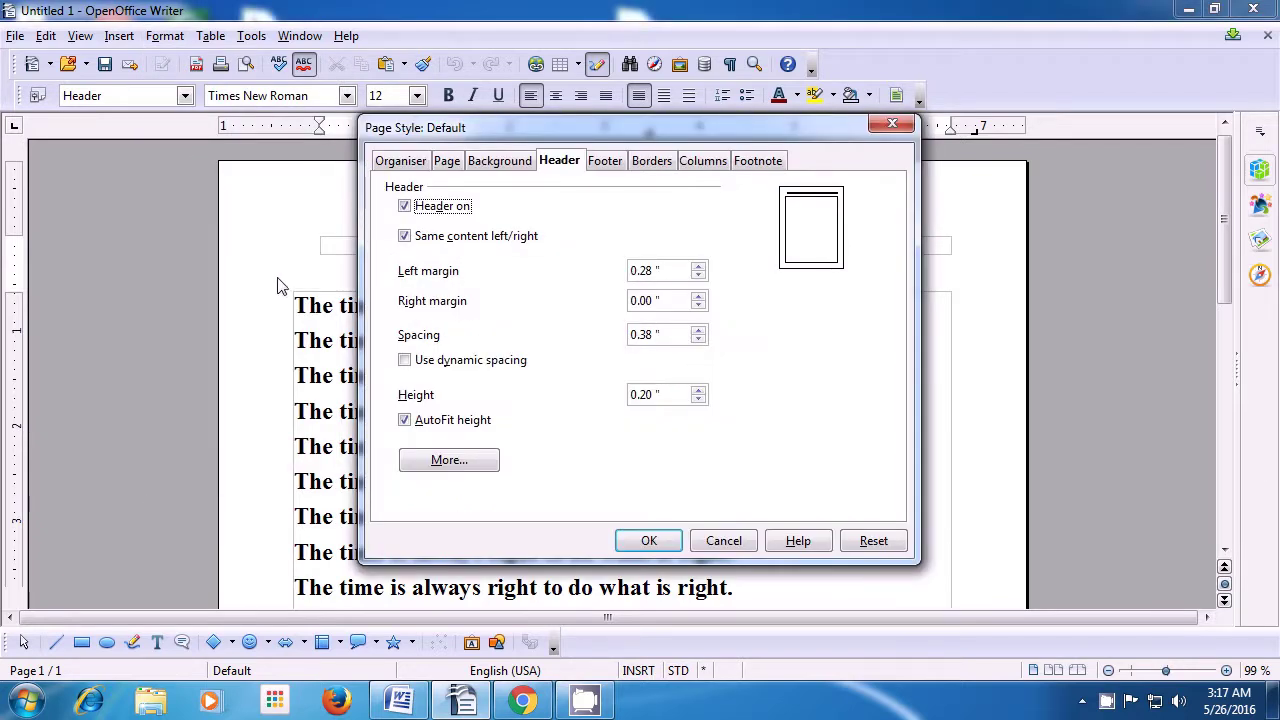
pyautogui.click(698, 392)
pyautogui.click(698, 392)
pyautogui.click(698, 392)
pyautogui.click(698, 392)
pyautogui.click(698, 392)
pyautogui.click(698, 391)
pyautogui.click(698, 391)
pyautogui.click(698, 391)
pyautogui.click(698, 391)
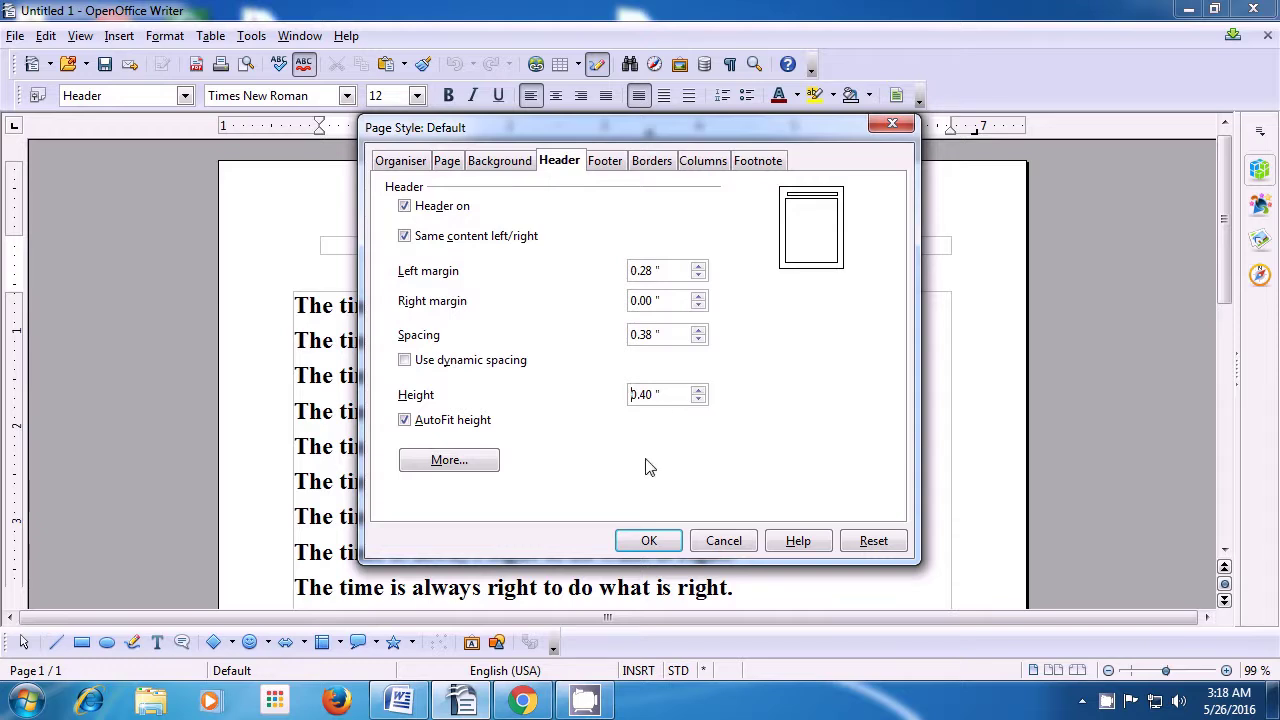
pyautogui.click(652, 538)
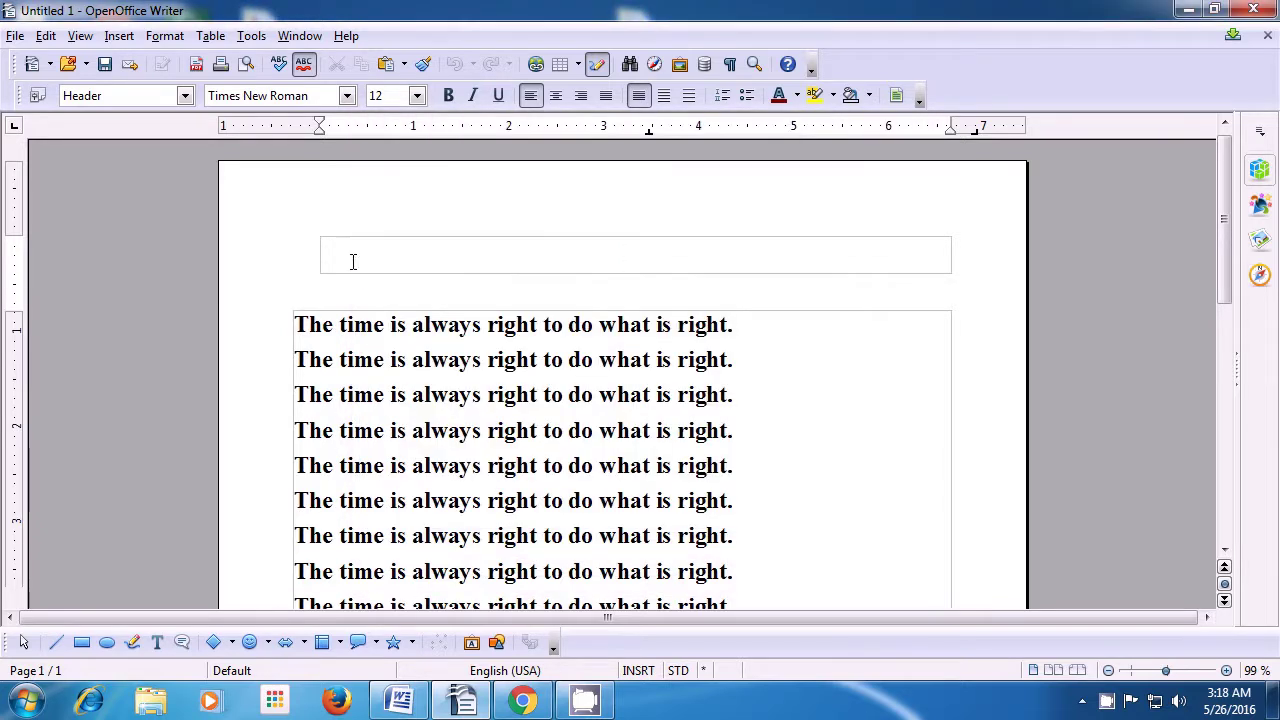
# - Enter "Computer Shiksha" as the header text and return the cursor to the body text
pyautogui.click(350, 251)
pyautogui.write('Computer Shiksha')
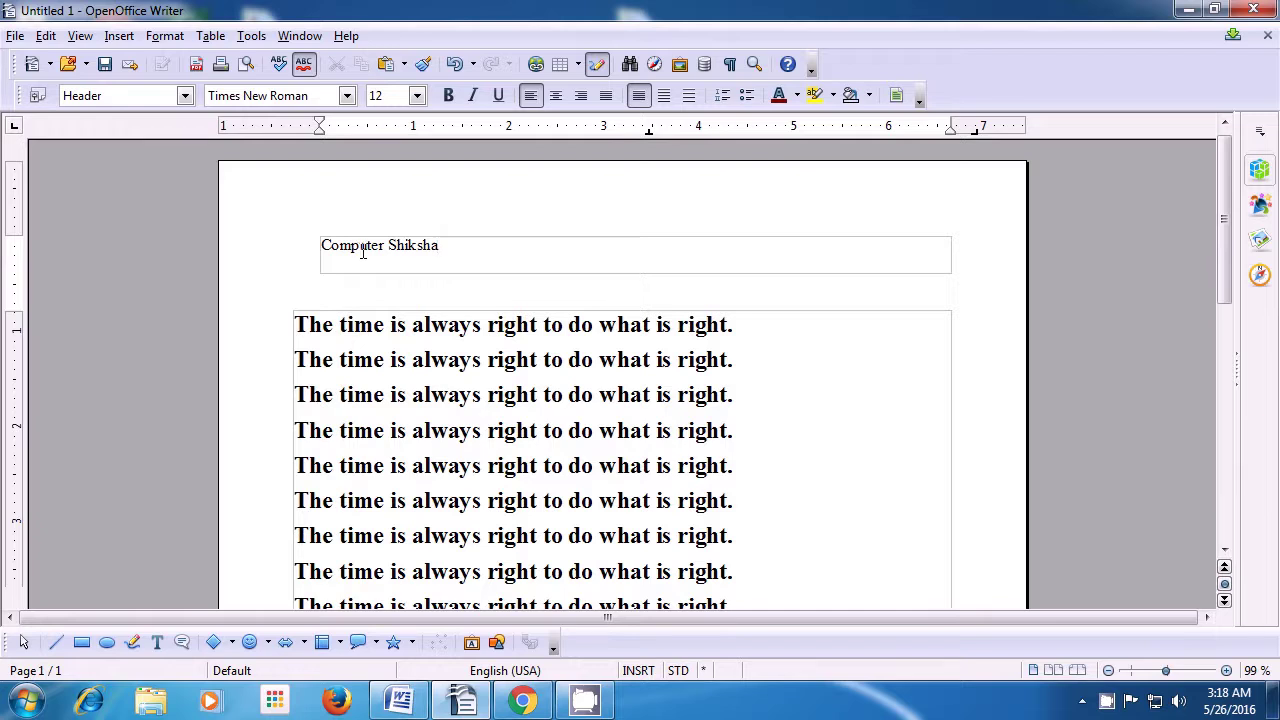
pyautogui.hotkey('ctrl', 'pageup')
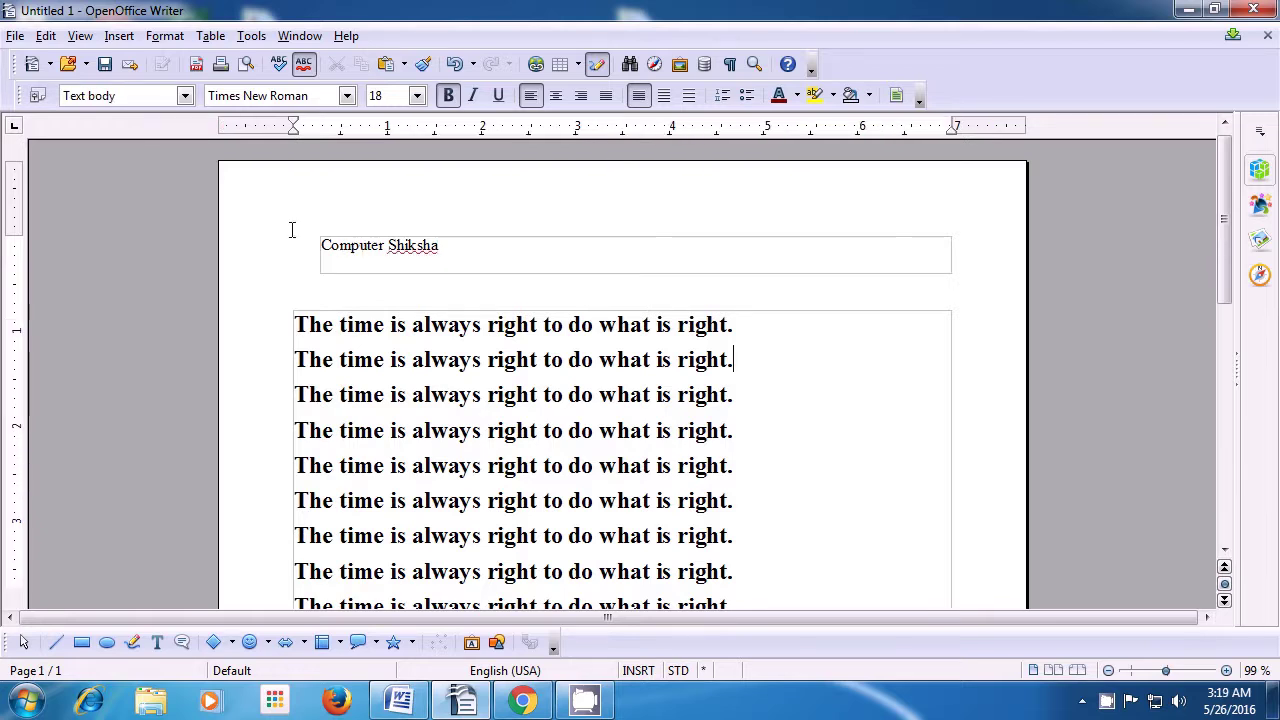
# - Turn on the footer for the Default page style and apply the change
pyautogui.click(162, 38)
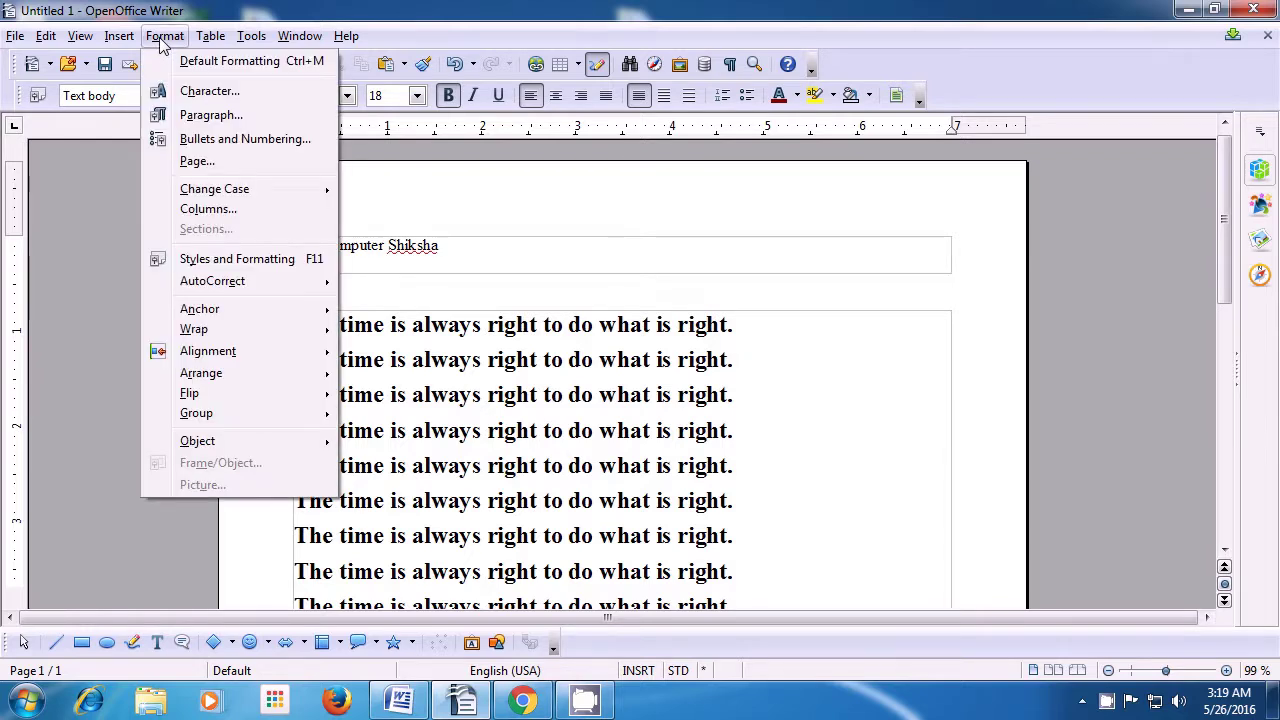
pyautogui.click(165, 161)
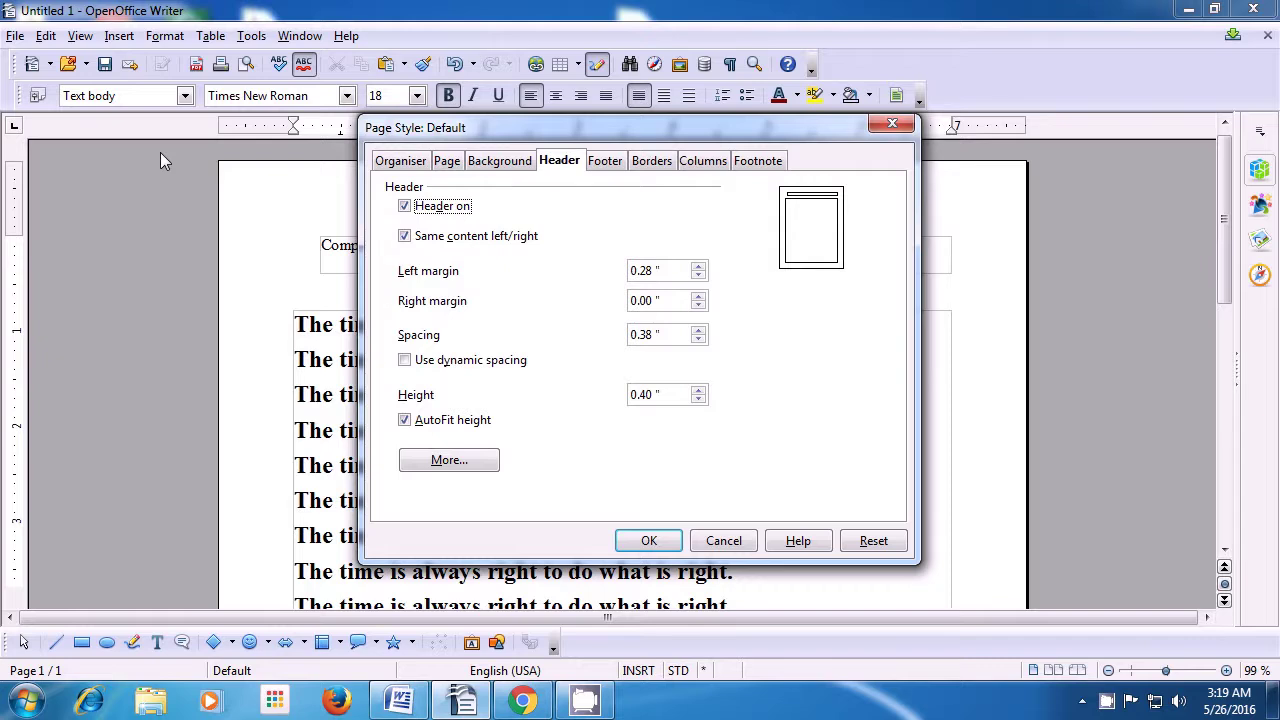
pyautogui.click(605, 163)
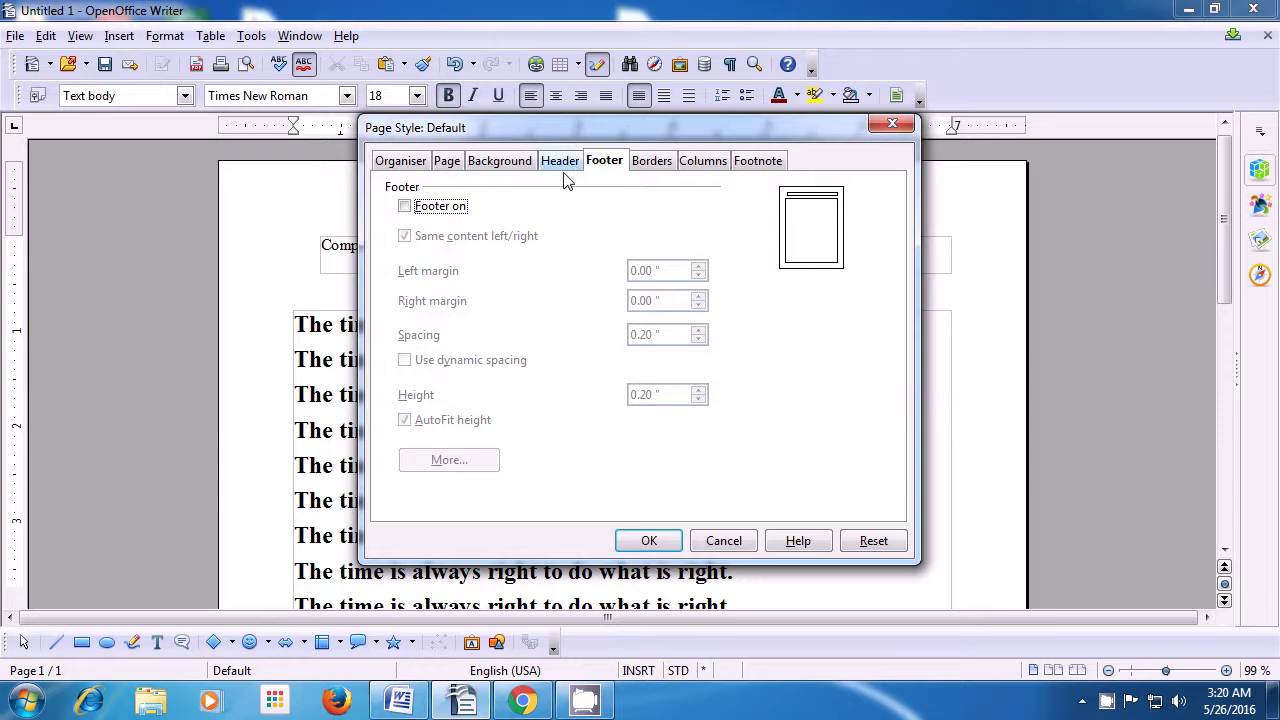
pyautogui.click(405, 207)
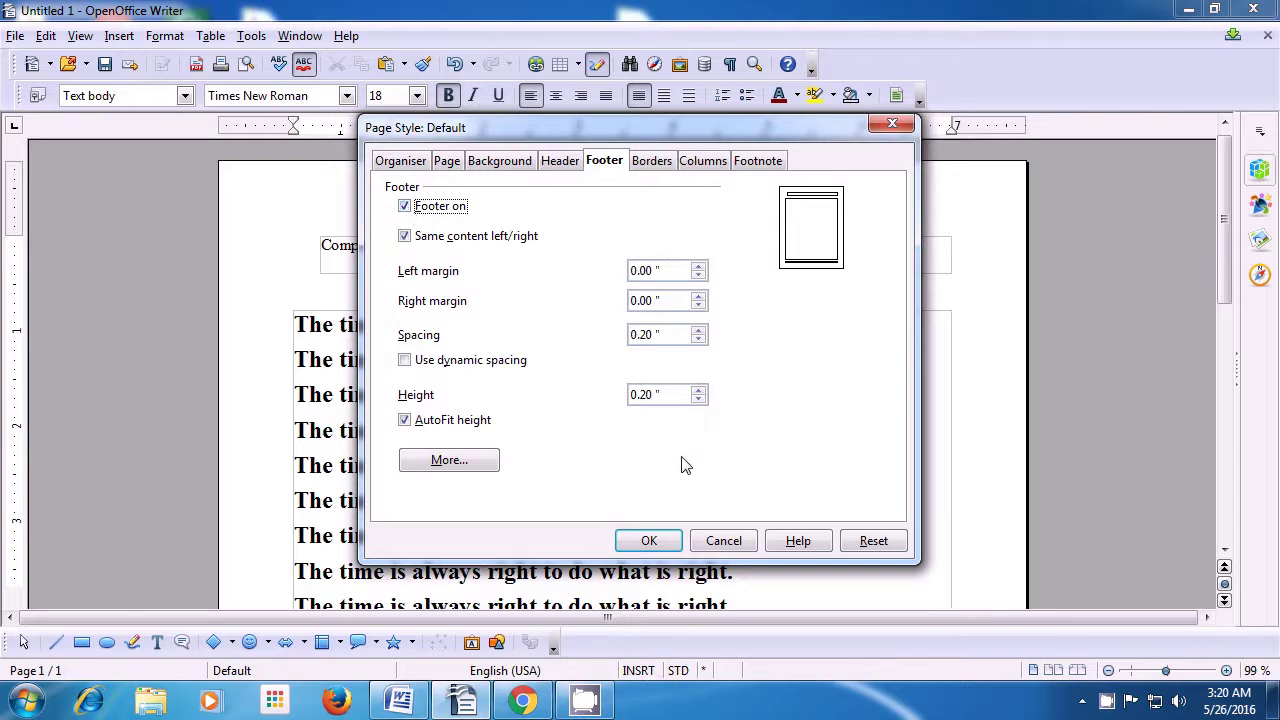
pyautogui.click(650, 543)
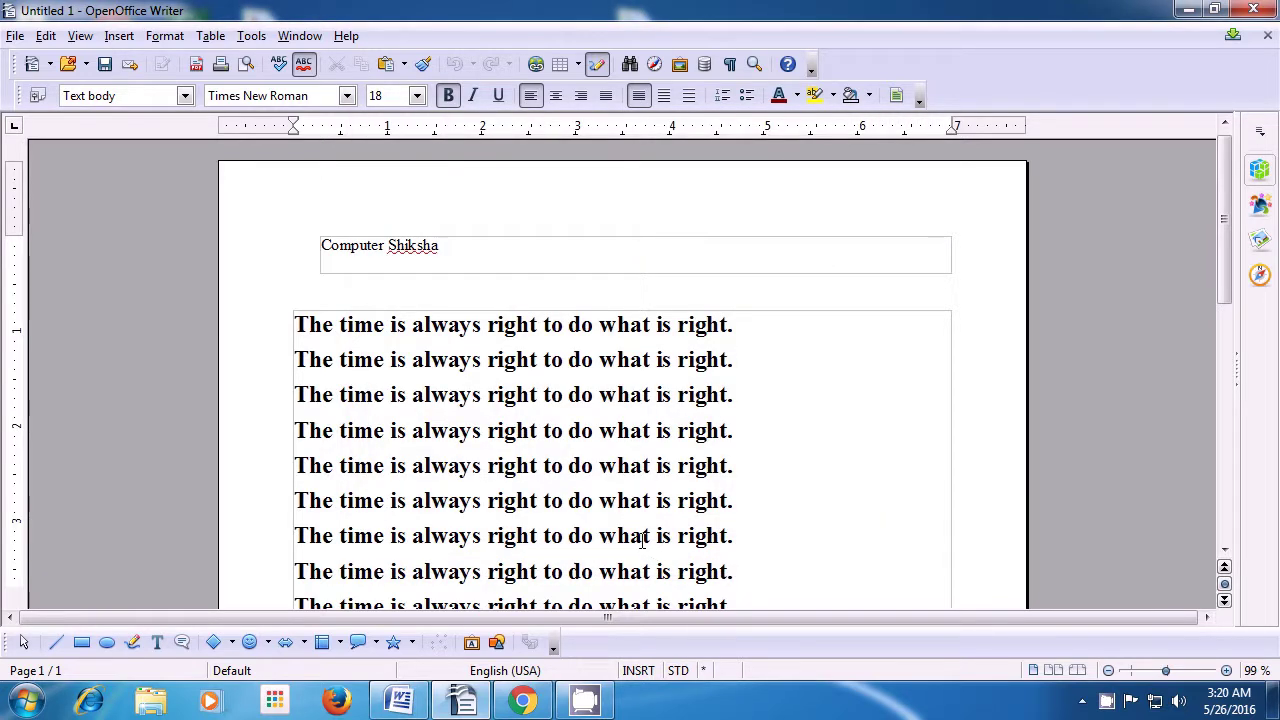
# - Place the cursor in the page footer and set the footer's right margin to 0.40" in the page style
pyautogui.scroll(-10, 642, 540)
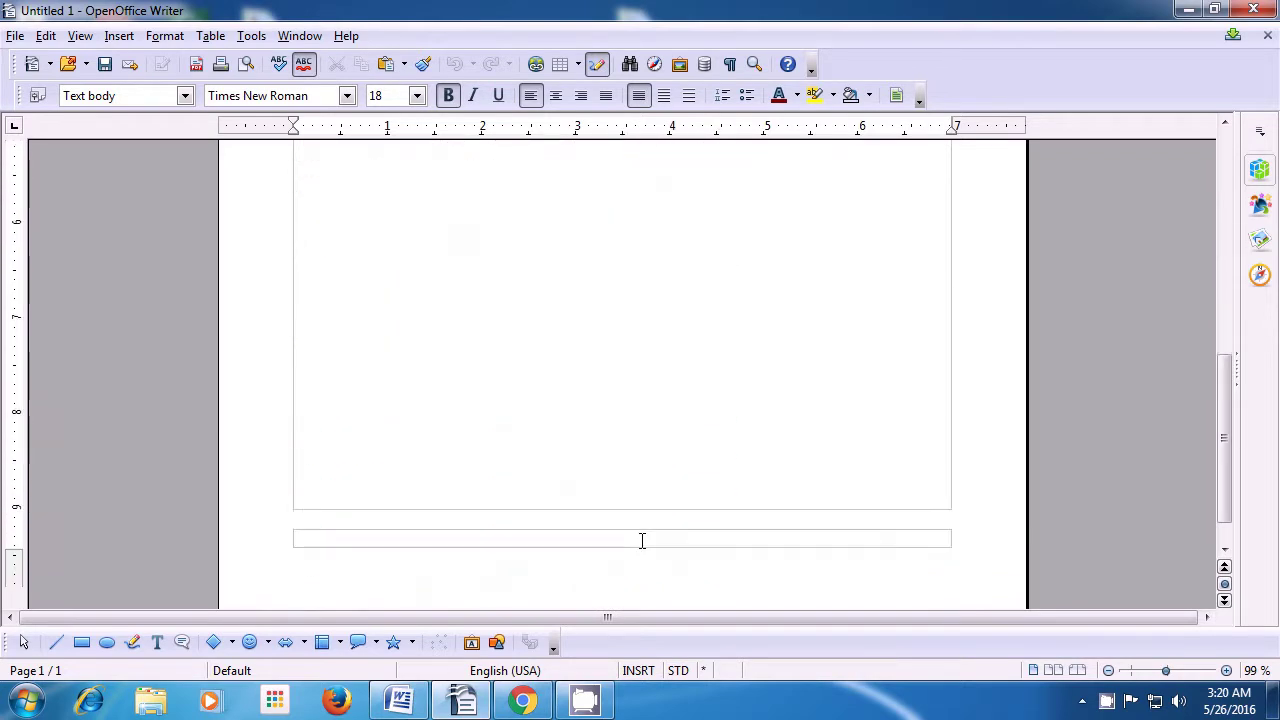
pyautogui.click(368, 537)
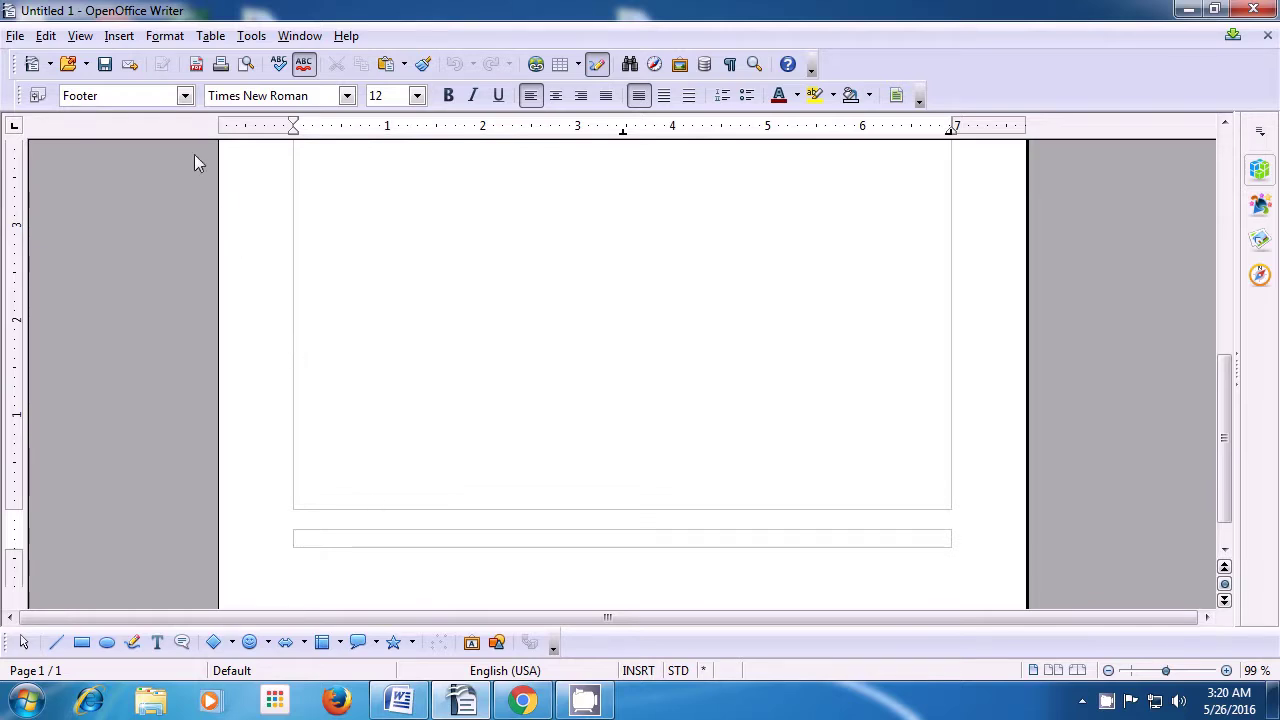
pyautogui.click(165, 37)
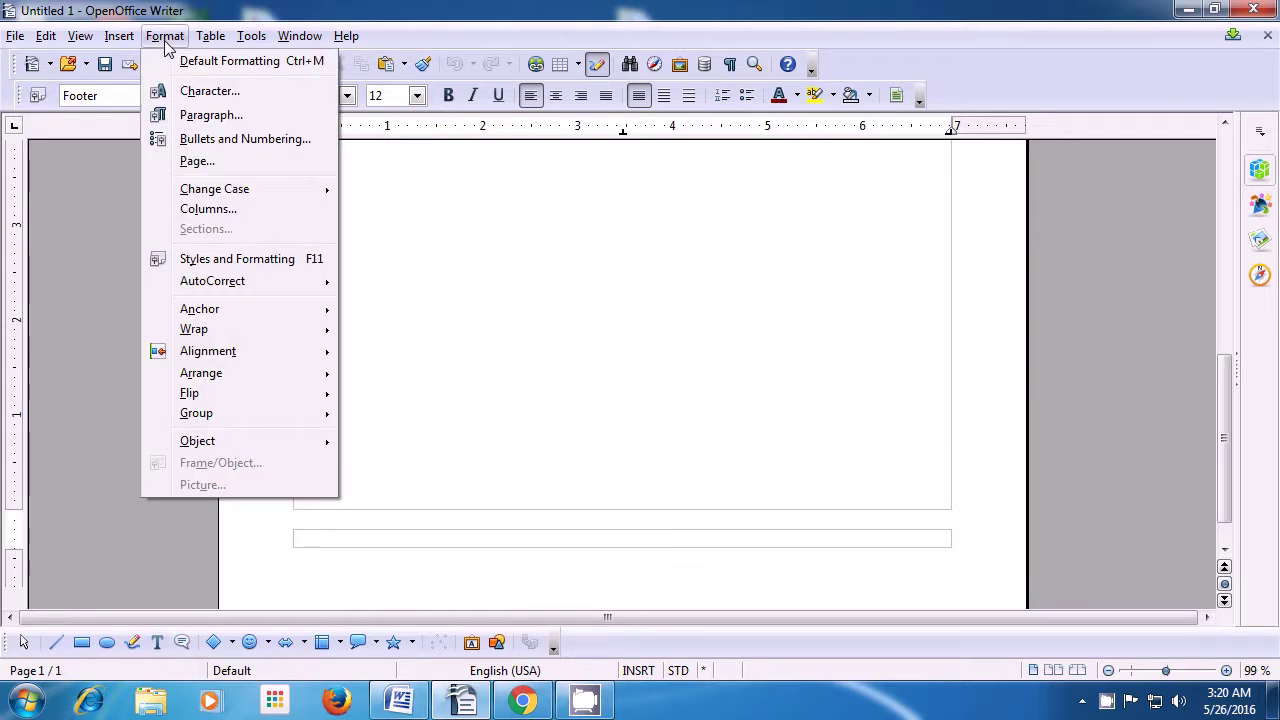
pyautogui.click(193, 163)
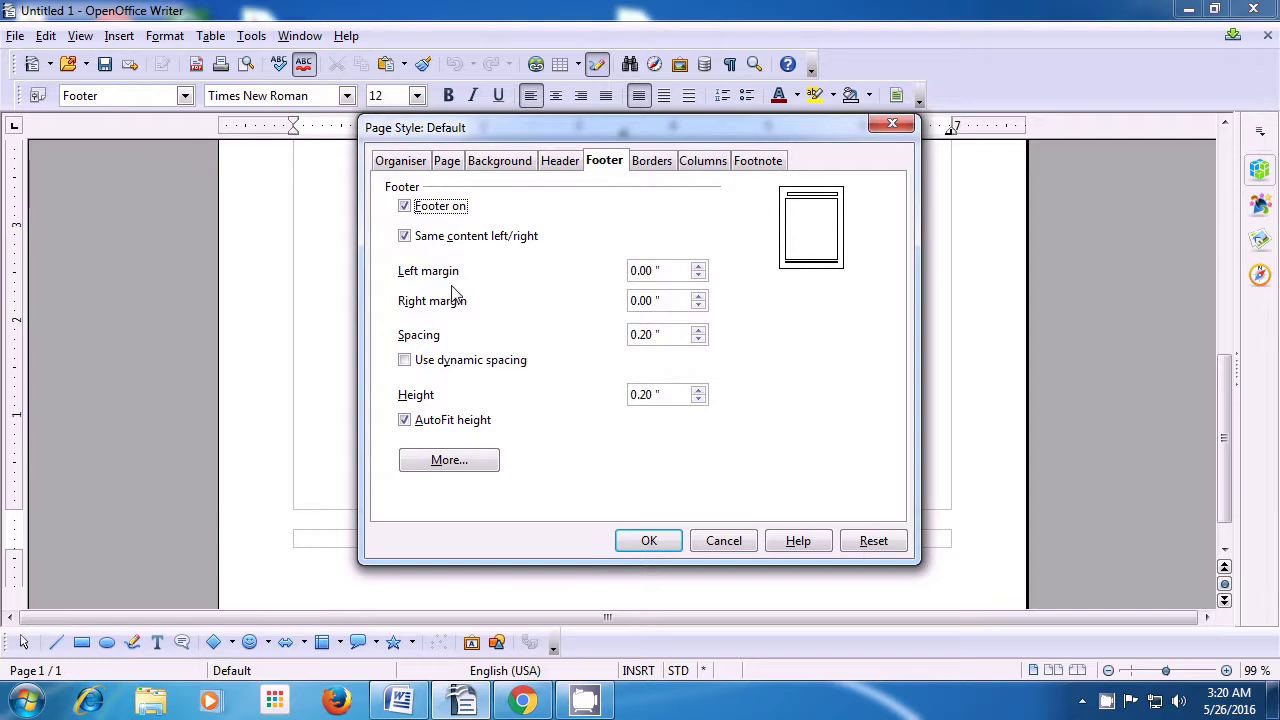
pyautogui.click(698, 296)
pyautogui.click(698, 296)
pyautogui.click(698, 296)
pyautogui.click(698, 296)
pyautogui.click(698, 296)
pyautogui.click(698, 296)
pyautogui.click(698, 296)
pyautogui.click(698, 296)
pyautogui.click(698, 296)
pyautogui.click(698, 296)
pyautogui.click(698, 296)
pyautogui.click(649, 541)
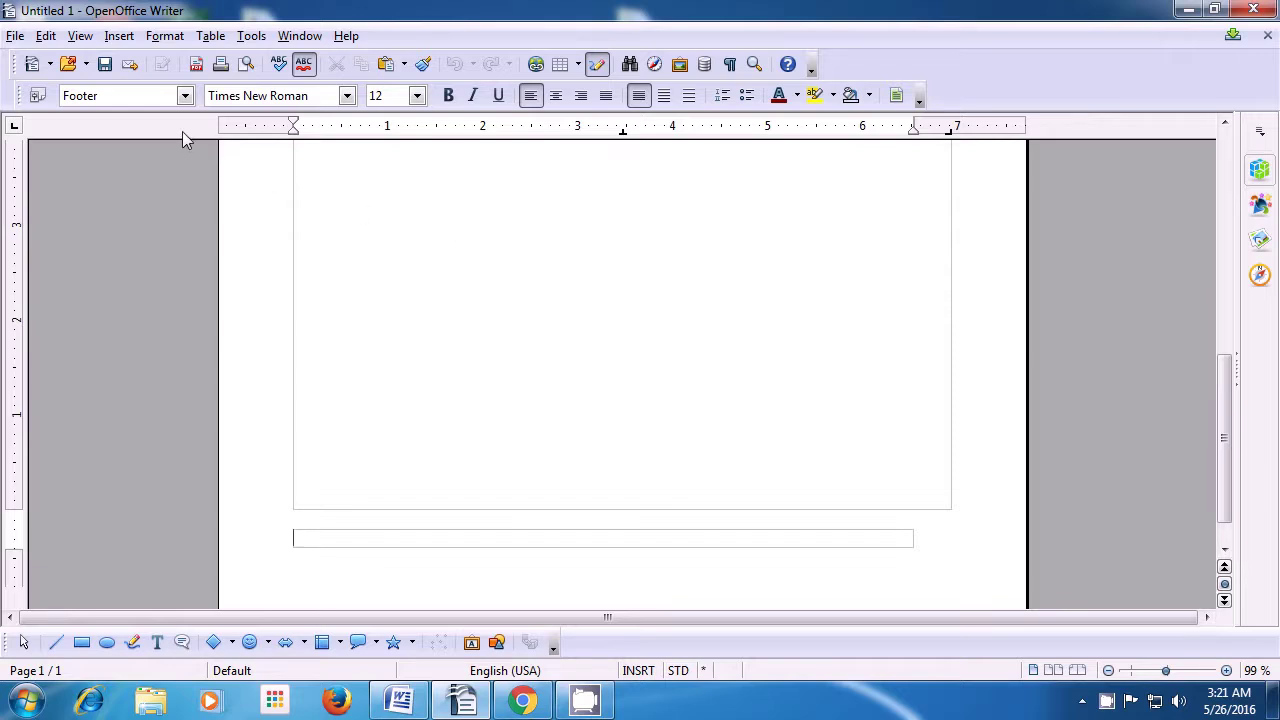
# - Set the spacing between the body text and the footer to 0.42" in the page style
pyautogui.click(165, 38)
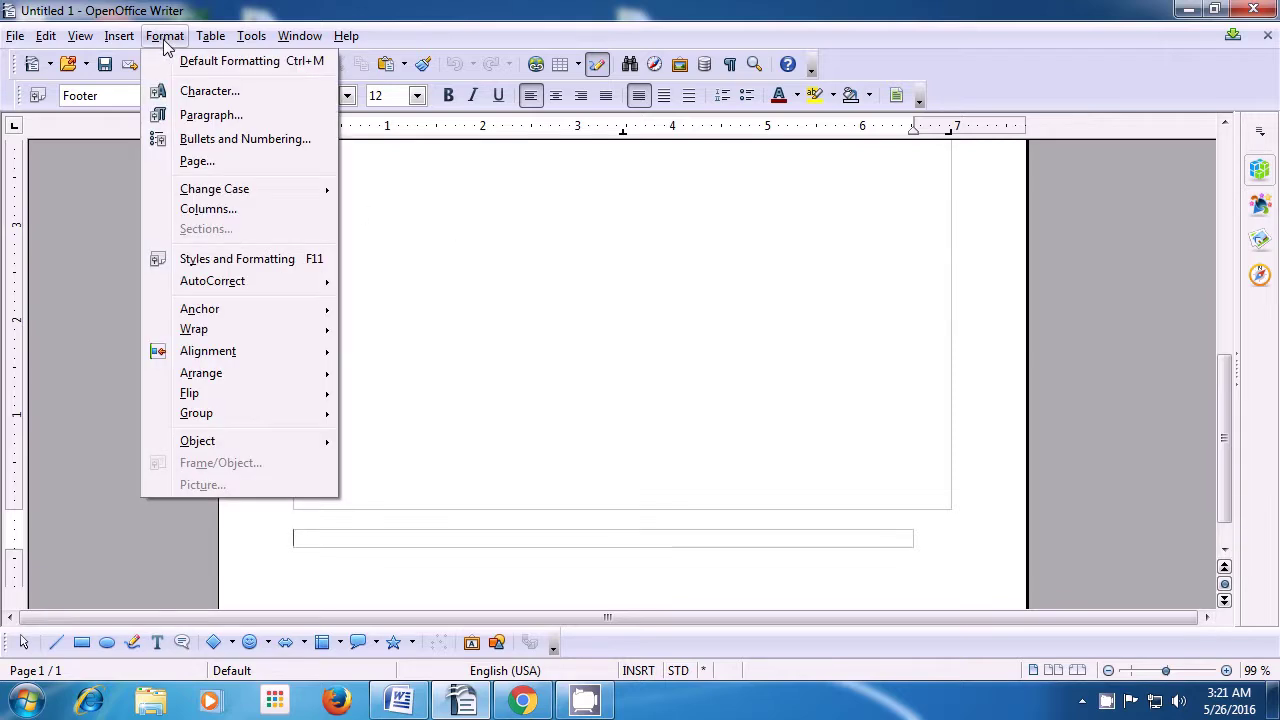
pyautogui.click(187, 162)
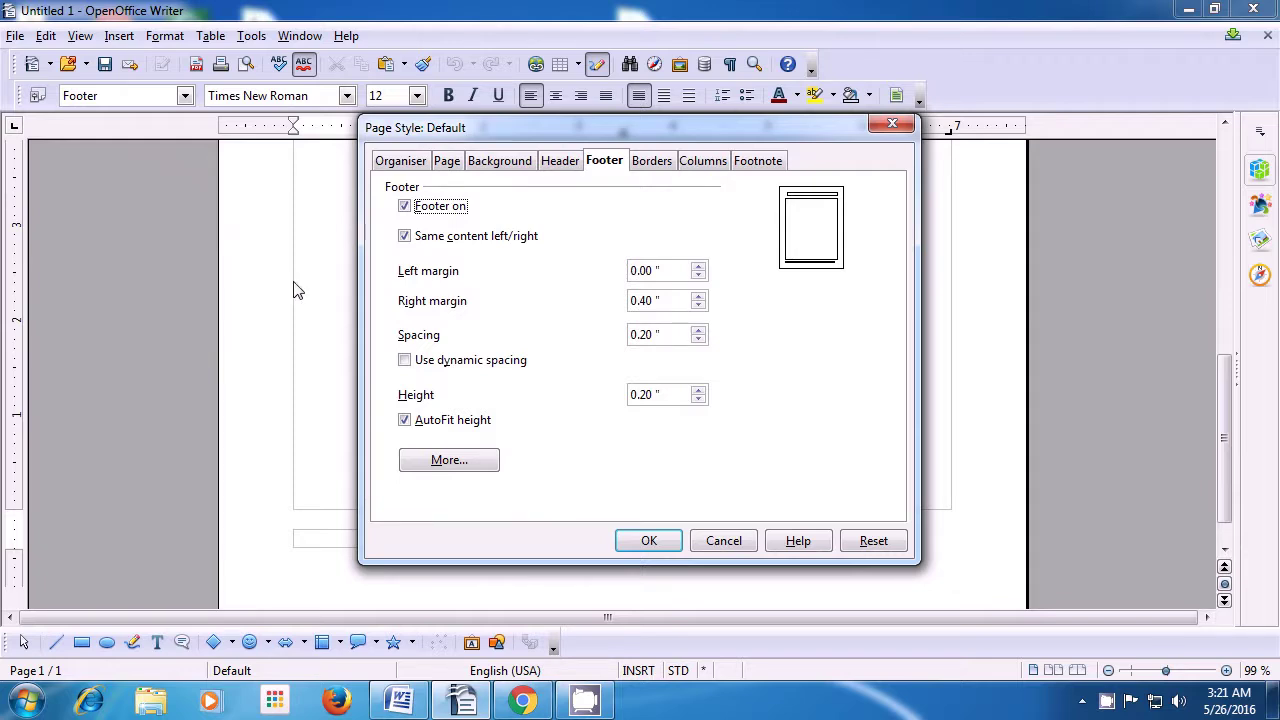
pyautogui.click(698, 330)
pyautogui.click(698, 330)
pyautogui.click(699, 333)
pyautogui.click(698, 333)
pyautogui.click(698, 333)
pyautogui.click(698, 333)
pyautogui.click(648, 541)
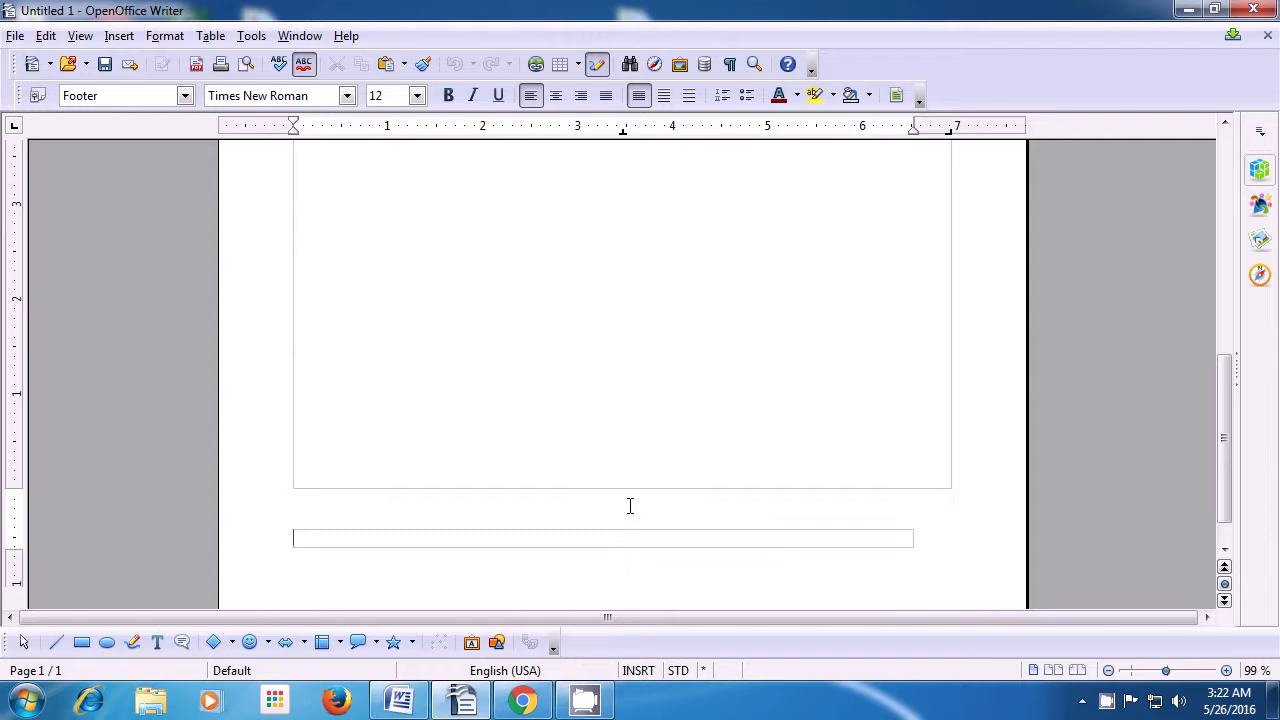
# - Increase the footer's height to about 0.4" in the page style
pyautogui.click(165, 36)
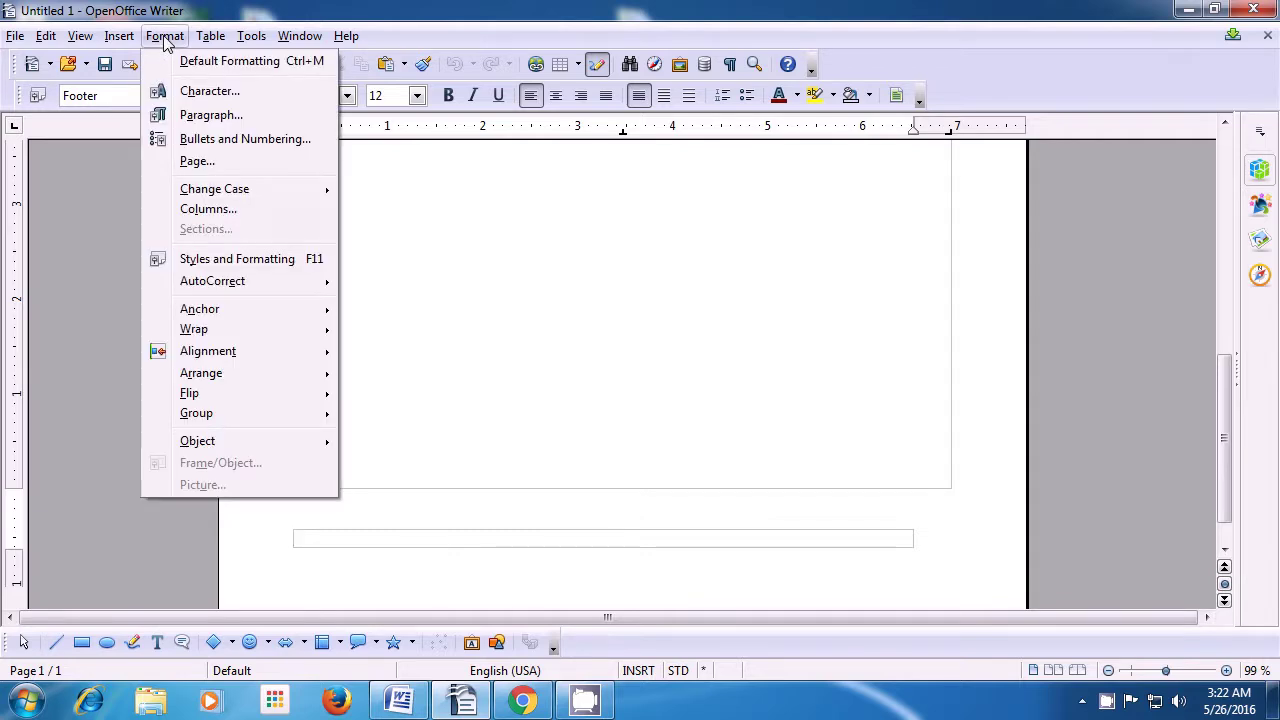
pyautogui.click(196, 163)
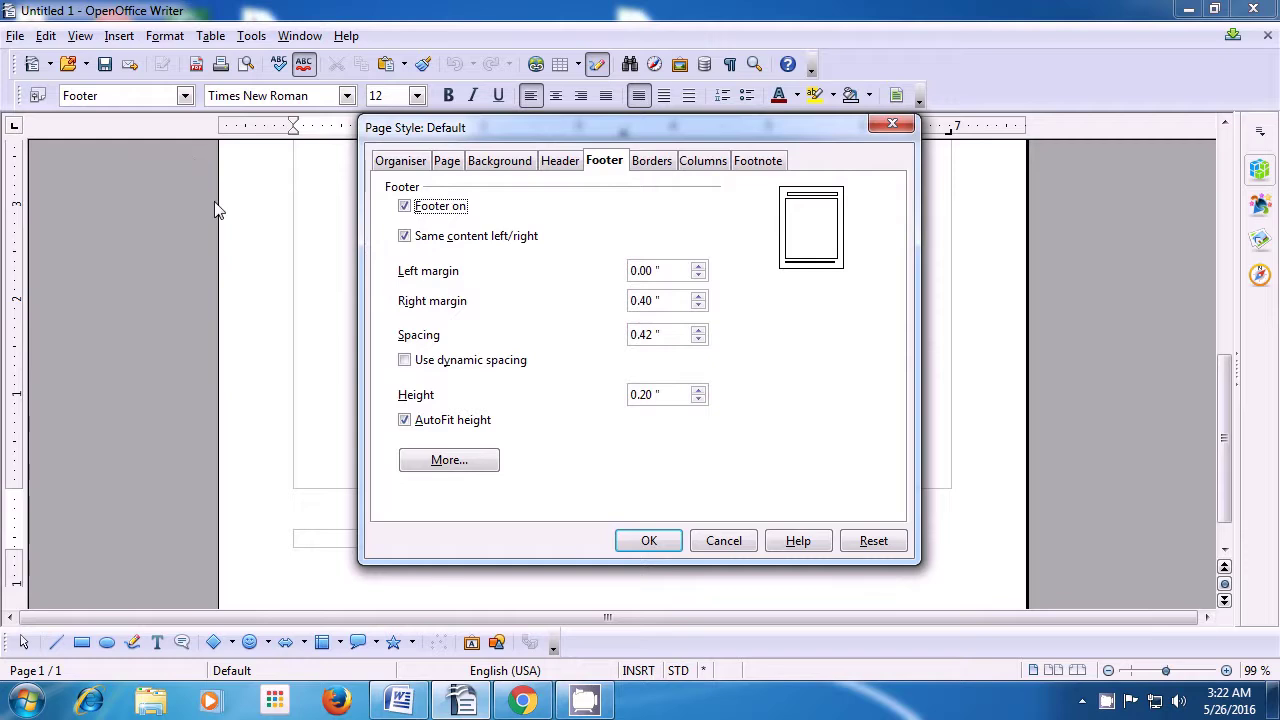
pyautogui.click(698, 390)
pyautogui.click(698, 390)
pyautogui.click(698, 390)
pyautogui.click(698, 390)
pyautogui.click(698, 390)
pyautogui.click(698, 390)
pyautogui.click(698, 390)
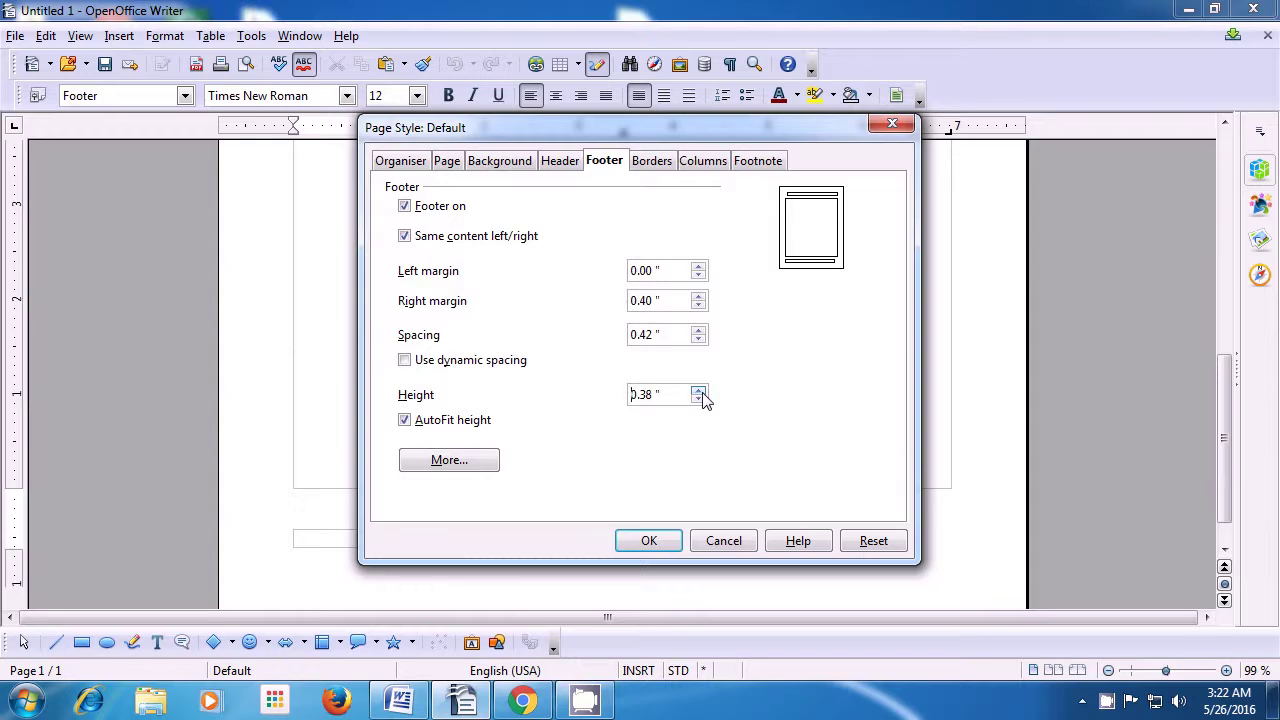
pyautogui.click(698, 390)
pyautogui.click(647, 543)
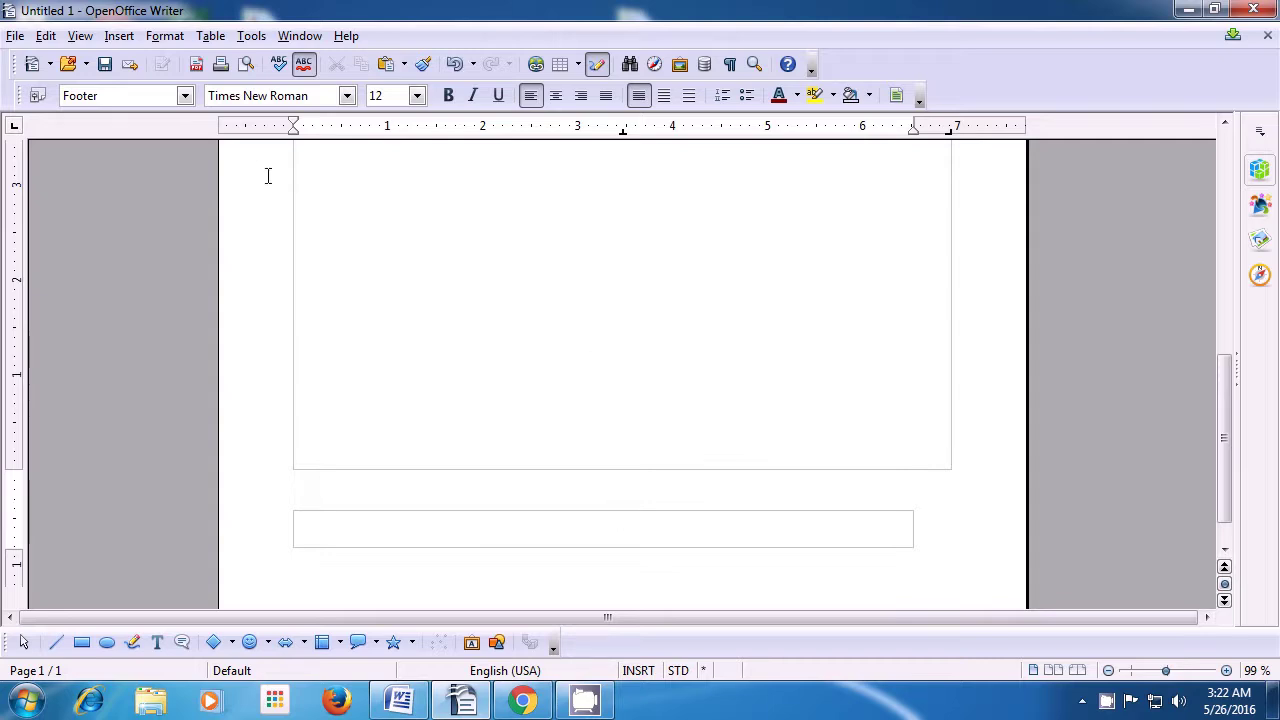
# - Insert a page number field at the centre of the footer and return the cursor to the body text
pyautogui.click(130, 38)
pyautogui.moveTo(150, 81)
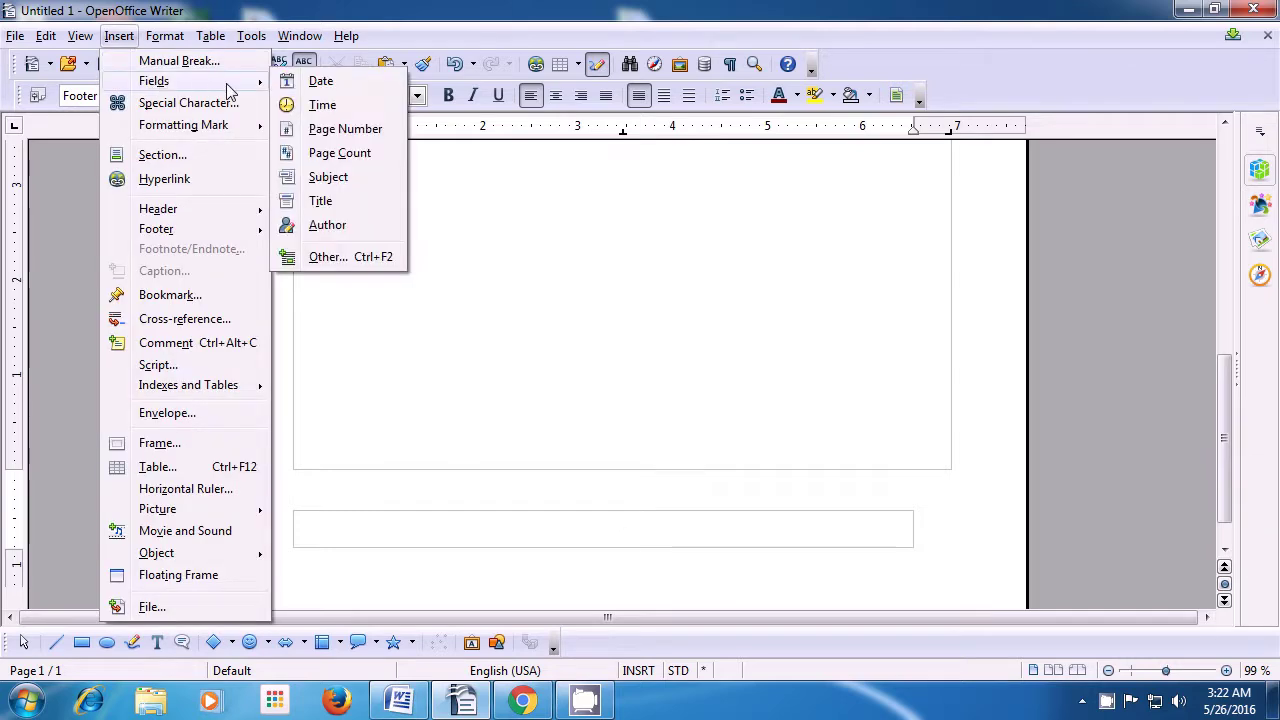
pyautogui.click(334, 129)
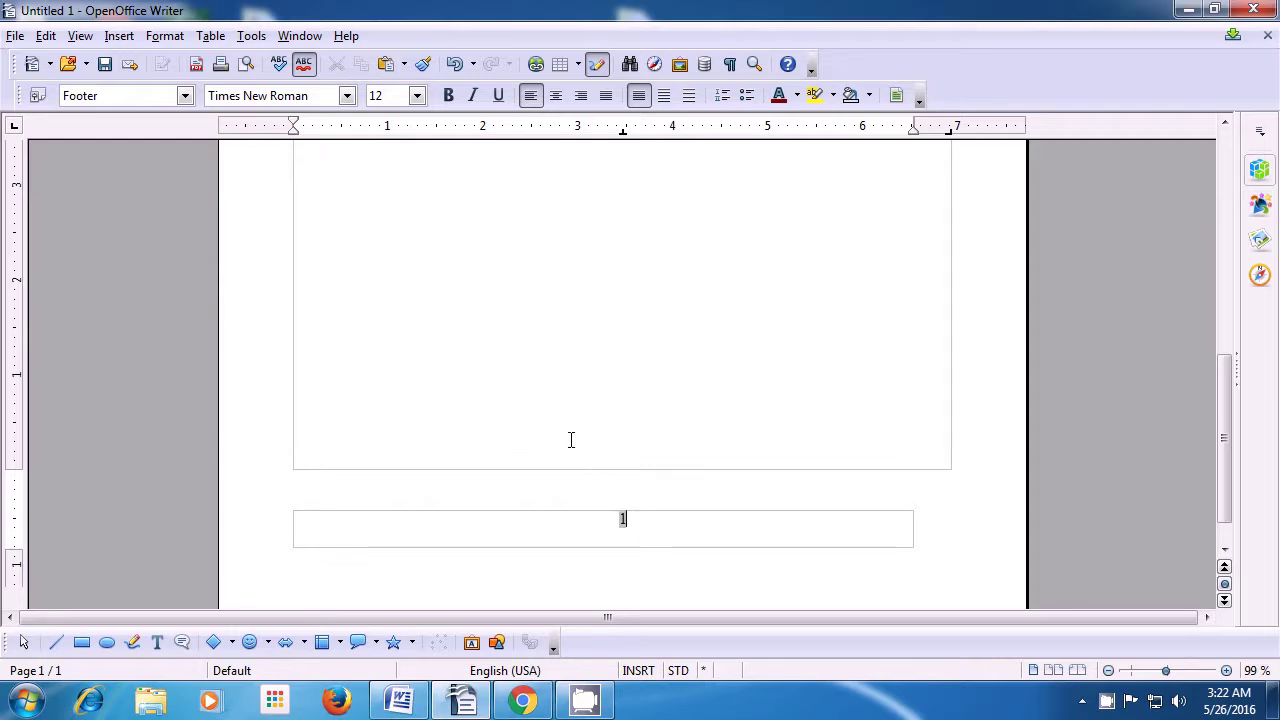
pyautogui.click(571, 408)
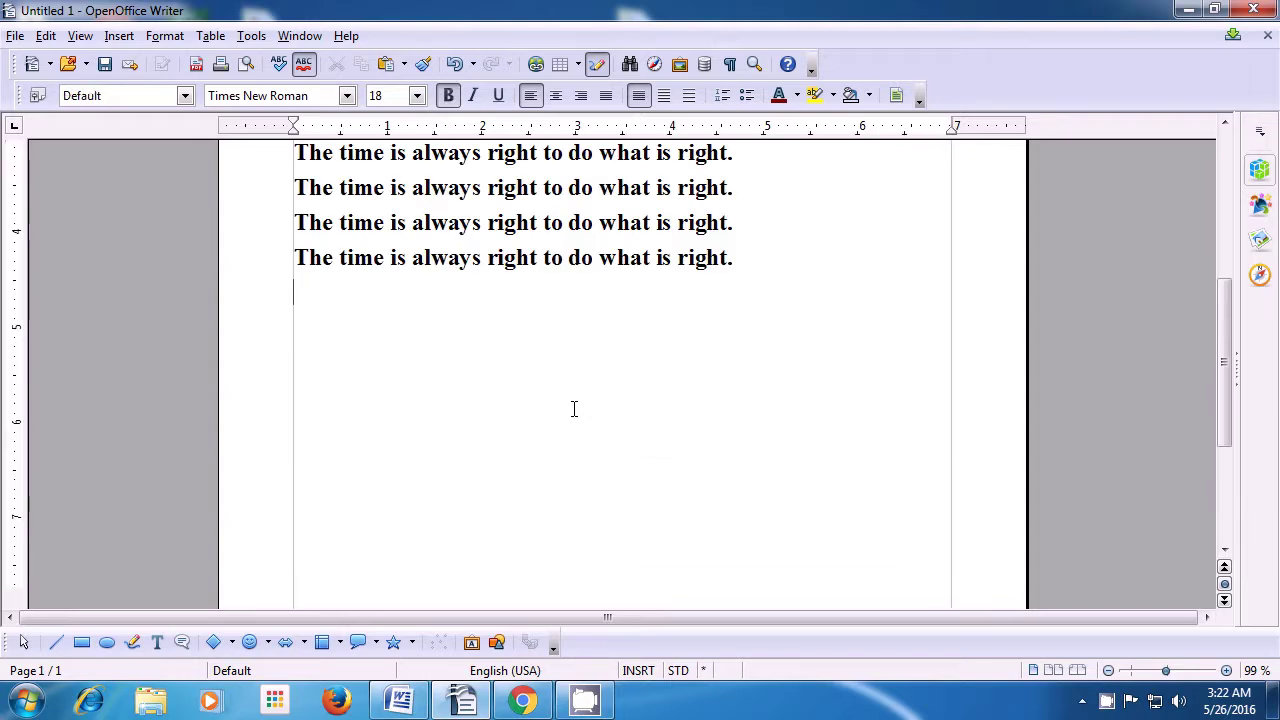
pyautogui.scroll(-4, 574, 408)
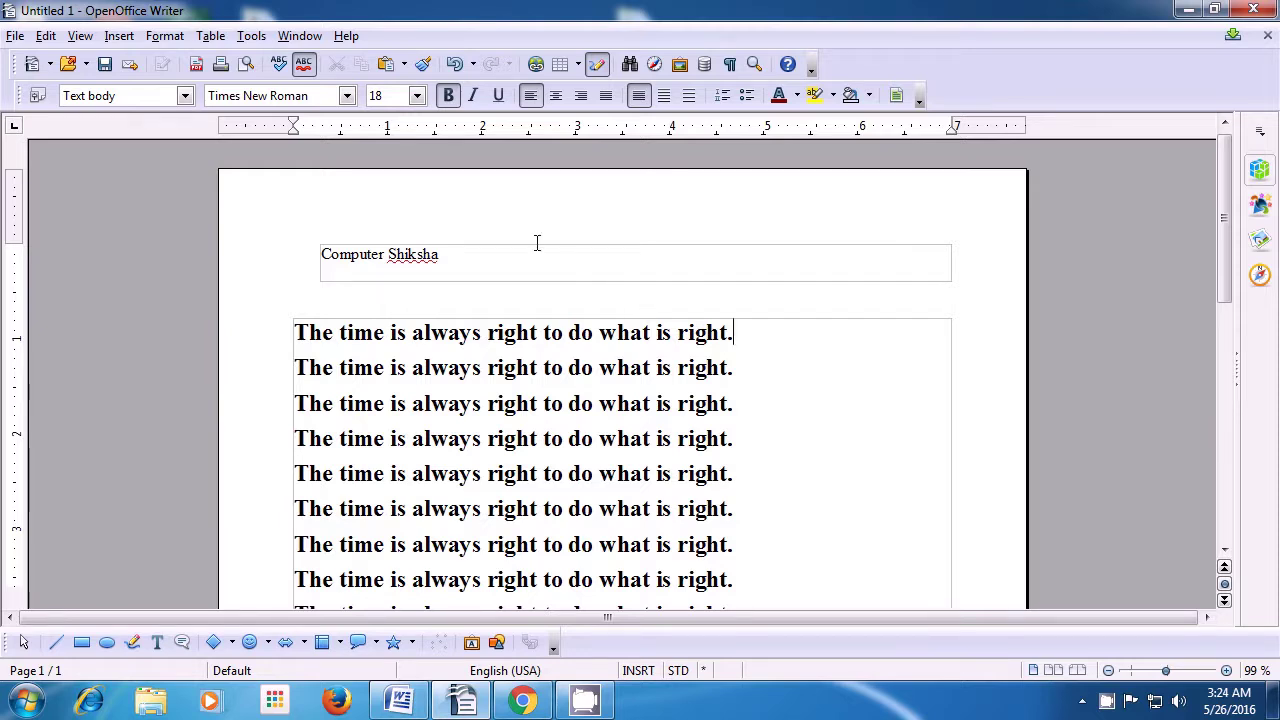
# - Give the Default page style a box border on all four sides with the 7.50 pt double line
pyautogui.click(165, 36)
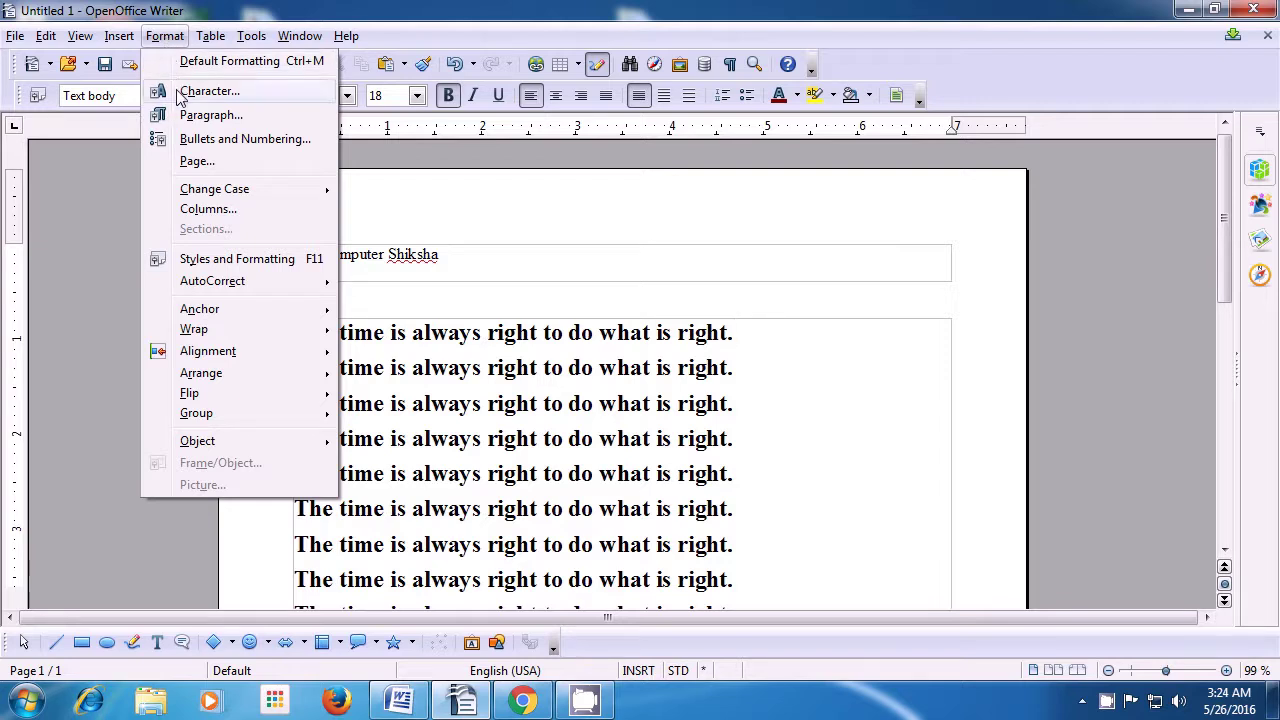
pyautogui.click(182, 164)
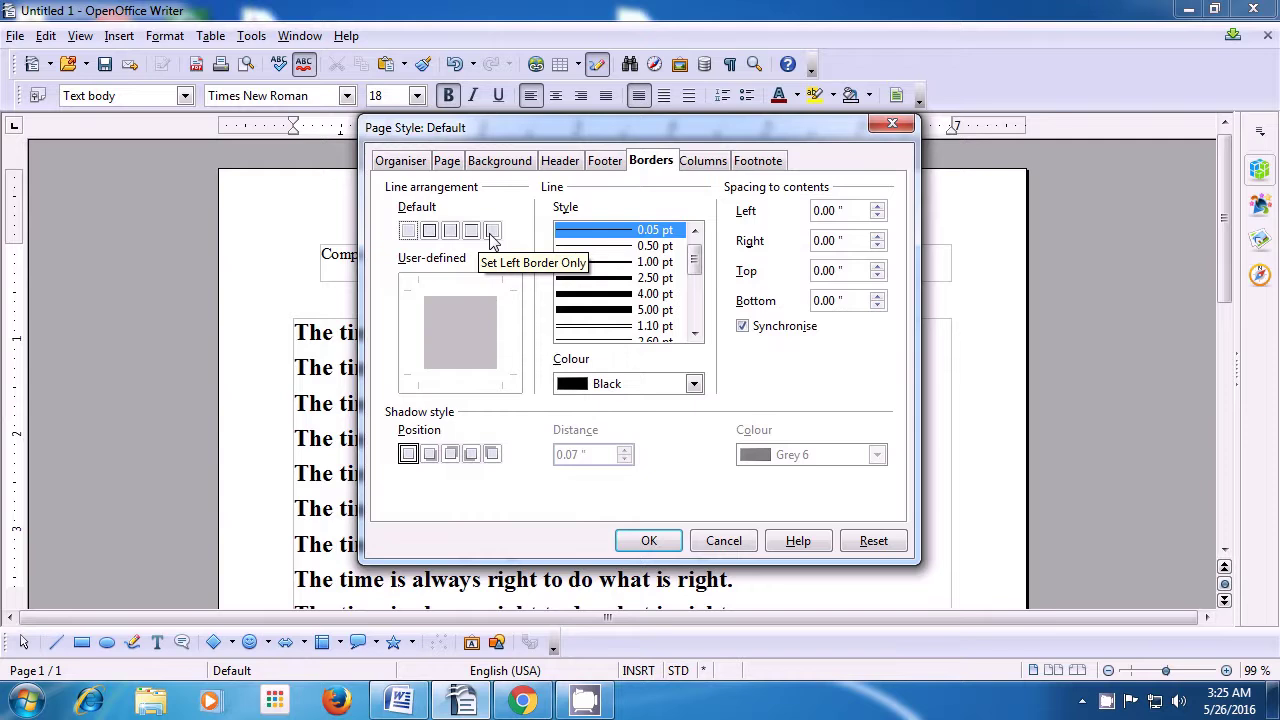
pyautogui.click(429, 233)
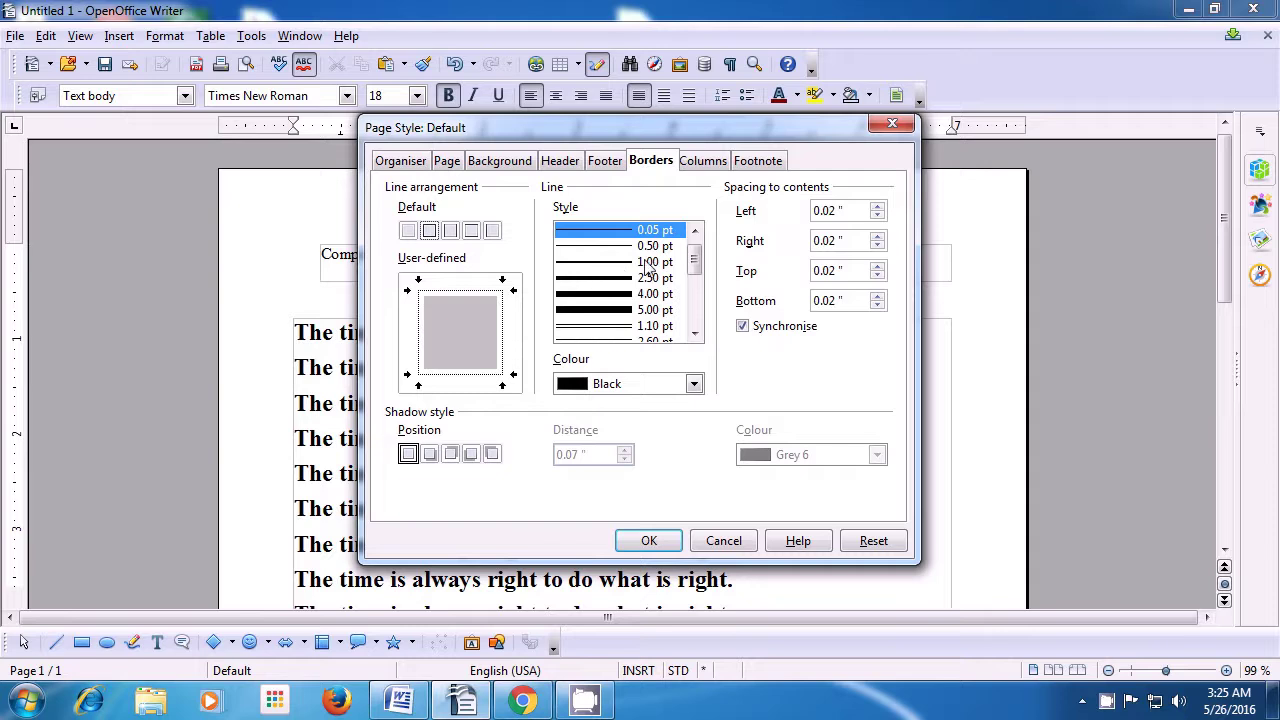
pyautogui.moveTo(692, 262); pyautogui.dragTo(695, 284)
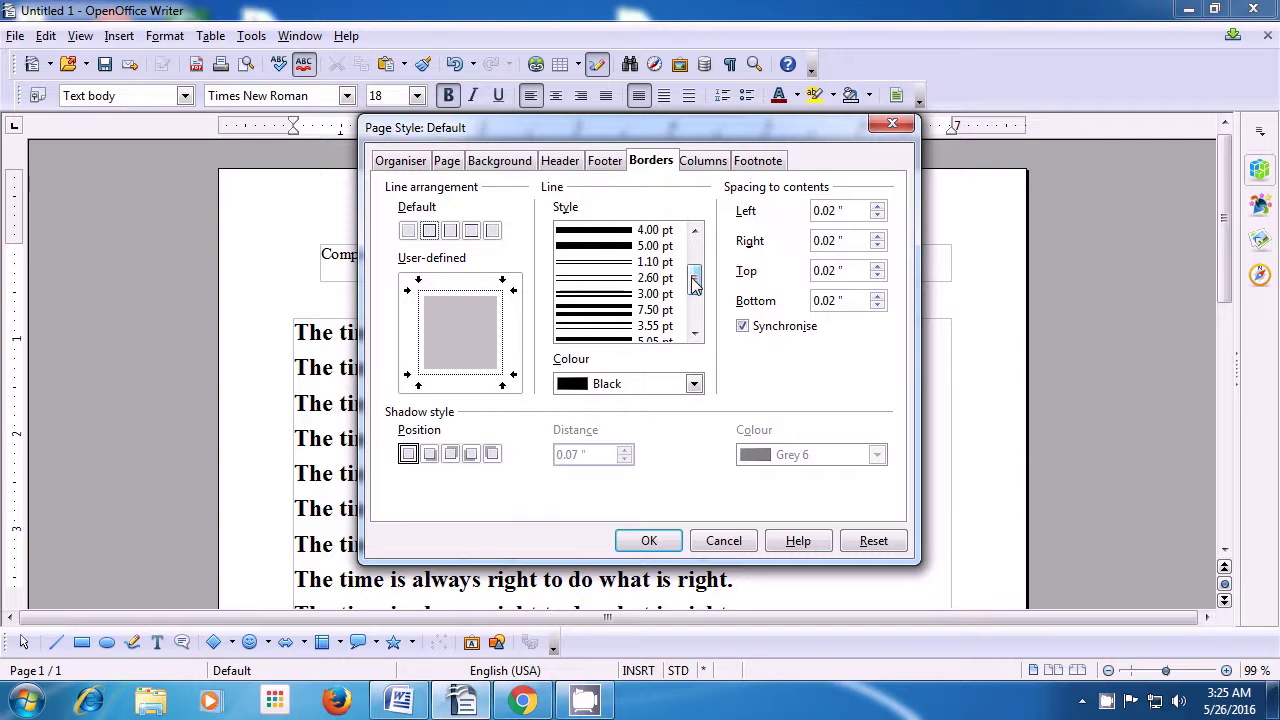
pyautogui.click(624, 313)
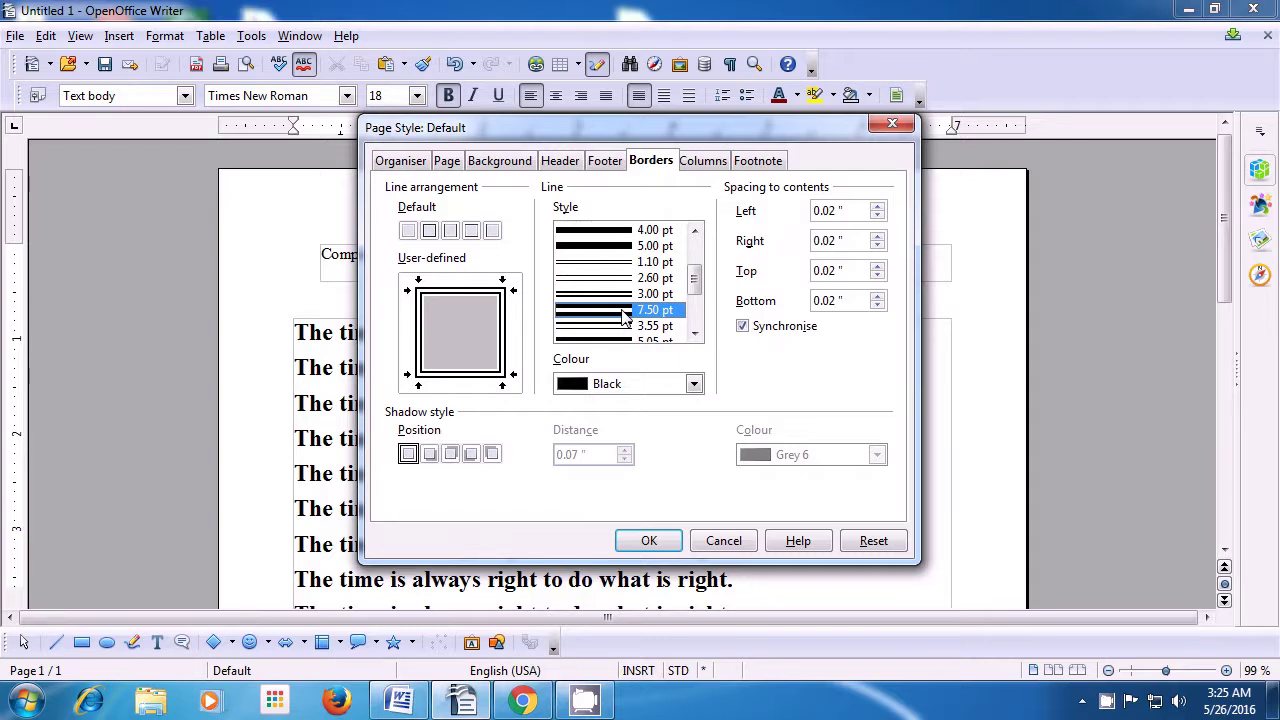
# - Set the page border colour to Magenta 4, apply it, and check the border down the page
pyautogui.click(694, 386)
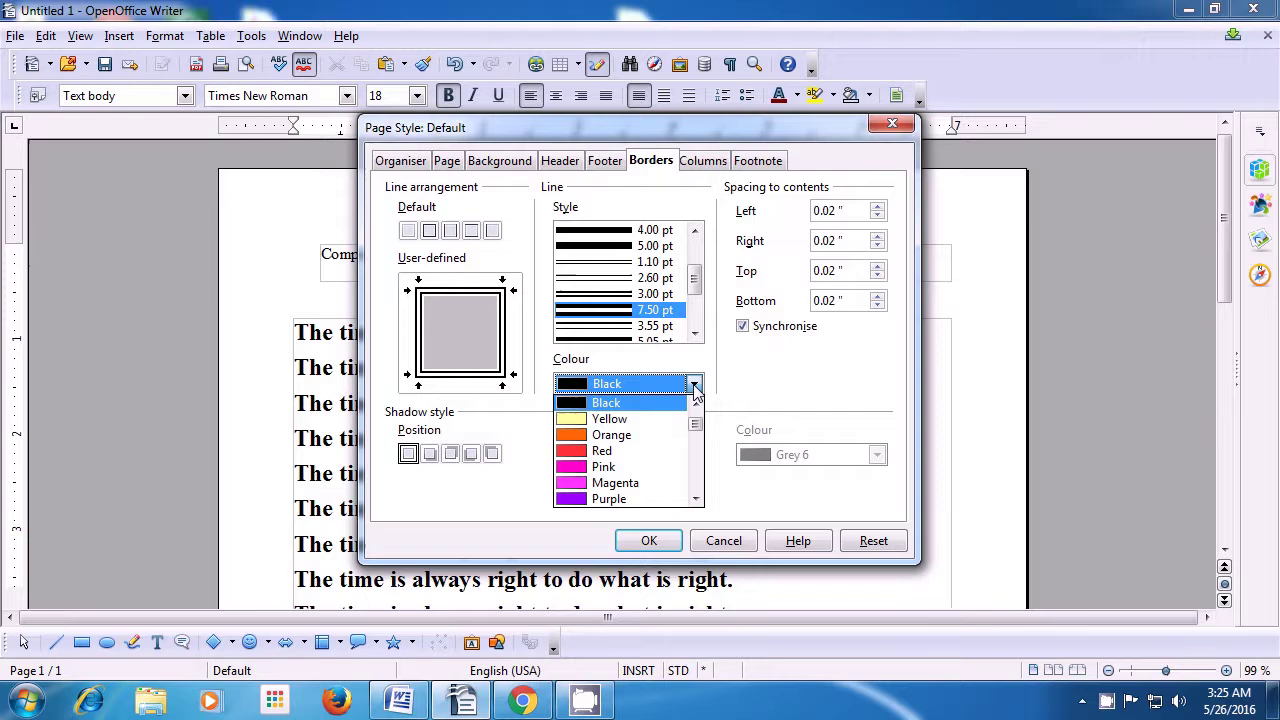
pyautogui.scroll(4, 696, 415)
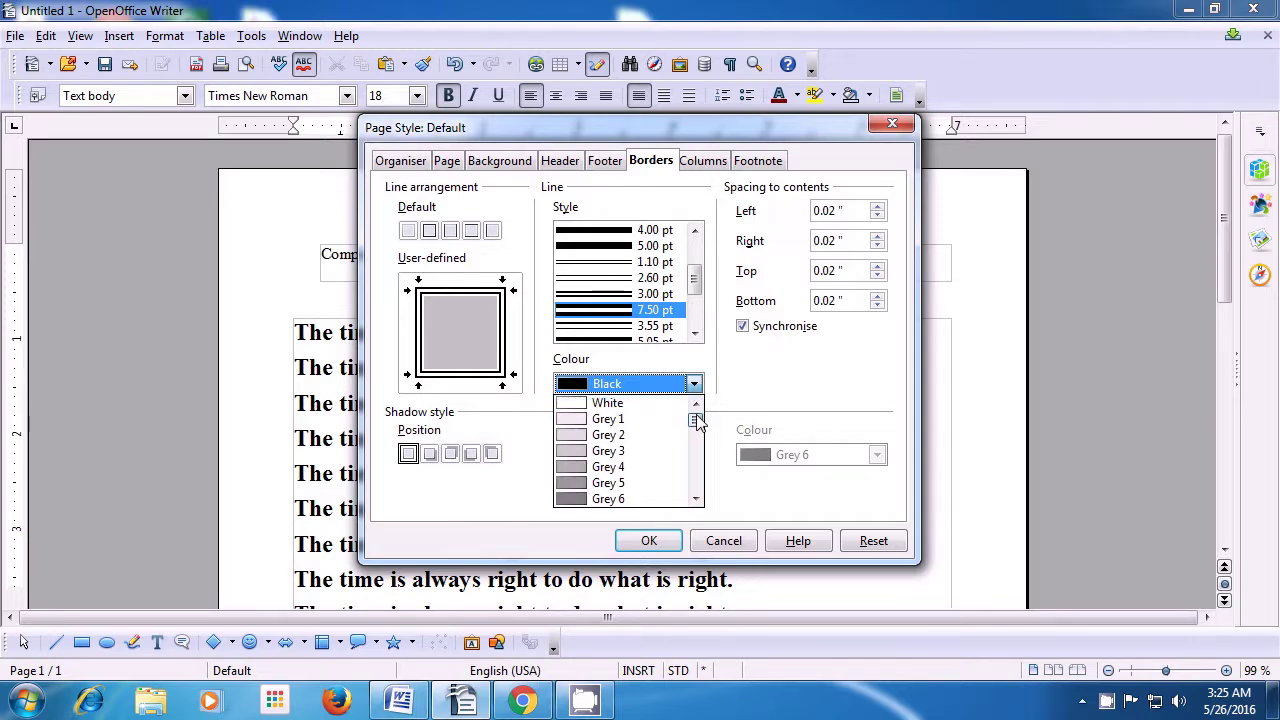
pyautogui.moveTo(696, 415); pyautogui.dragTo(640, 449)
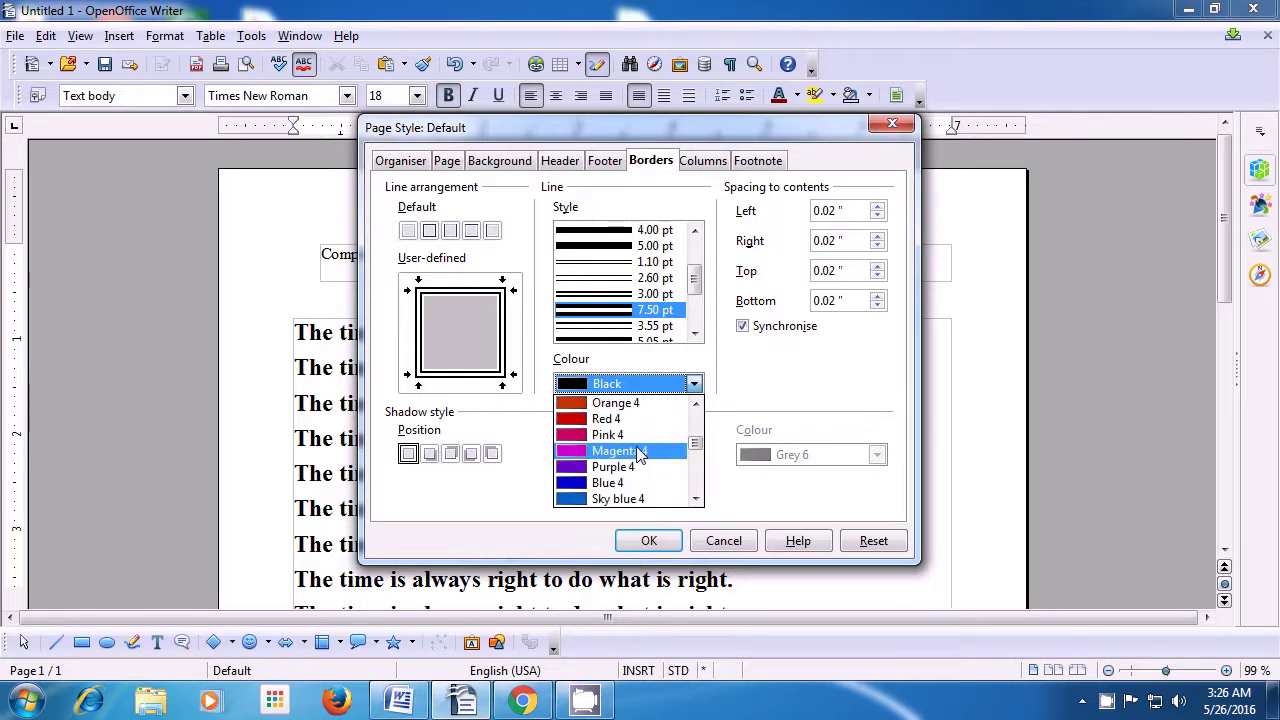
pyautogui.click(632, 452)
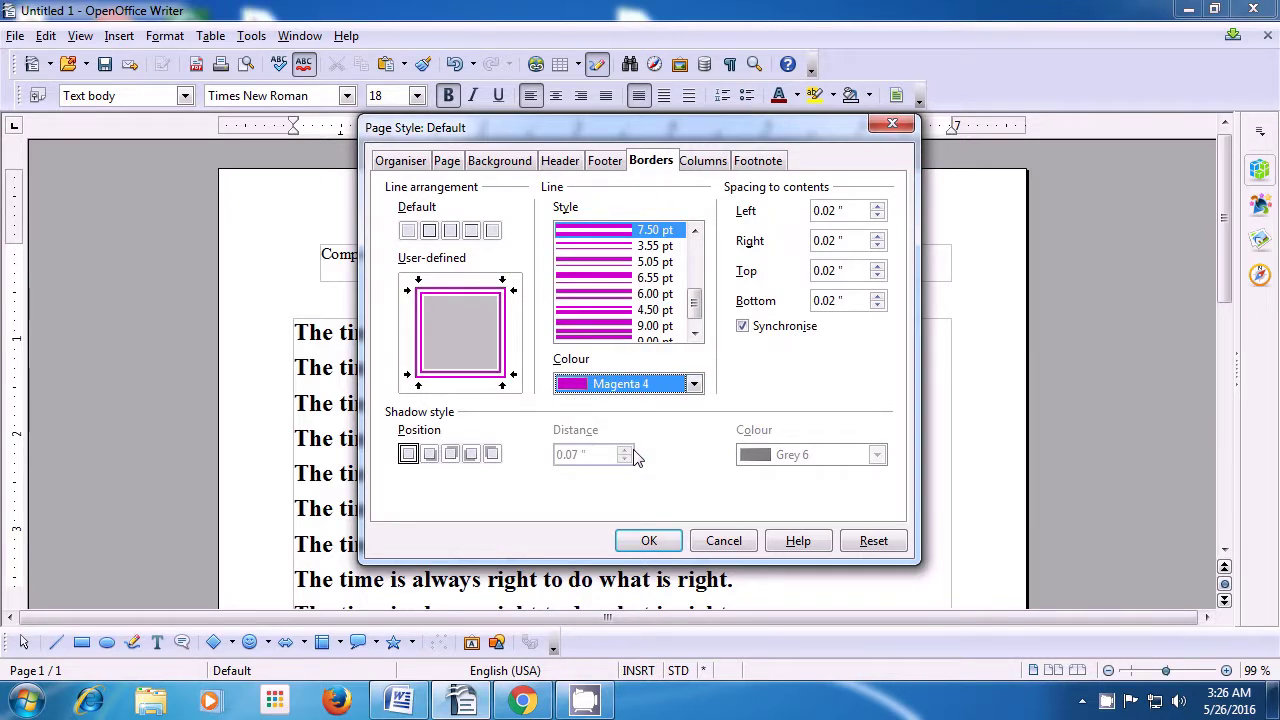
pyautogui.click(658, 543)
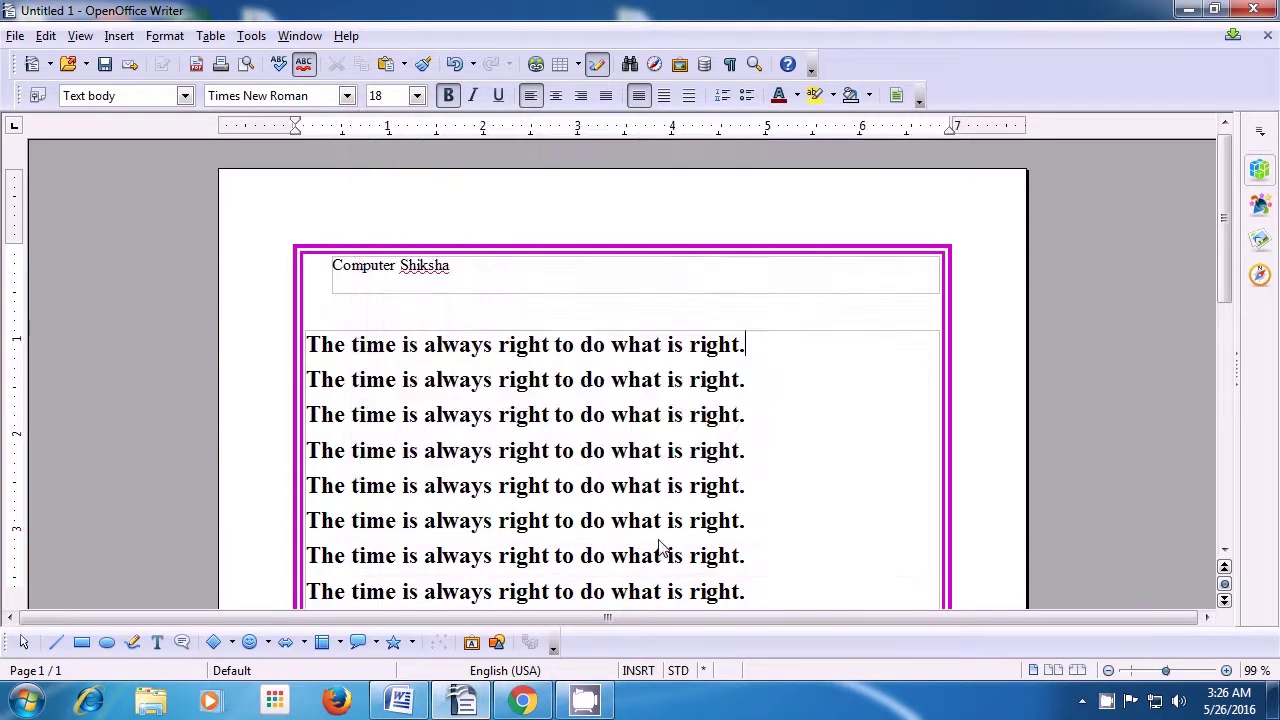
pyautogui.scroll(-1, 667, 528)
pyautogui.scroll(-2, 667, 530)
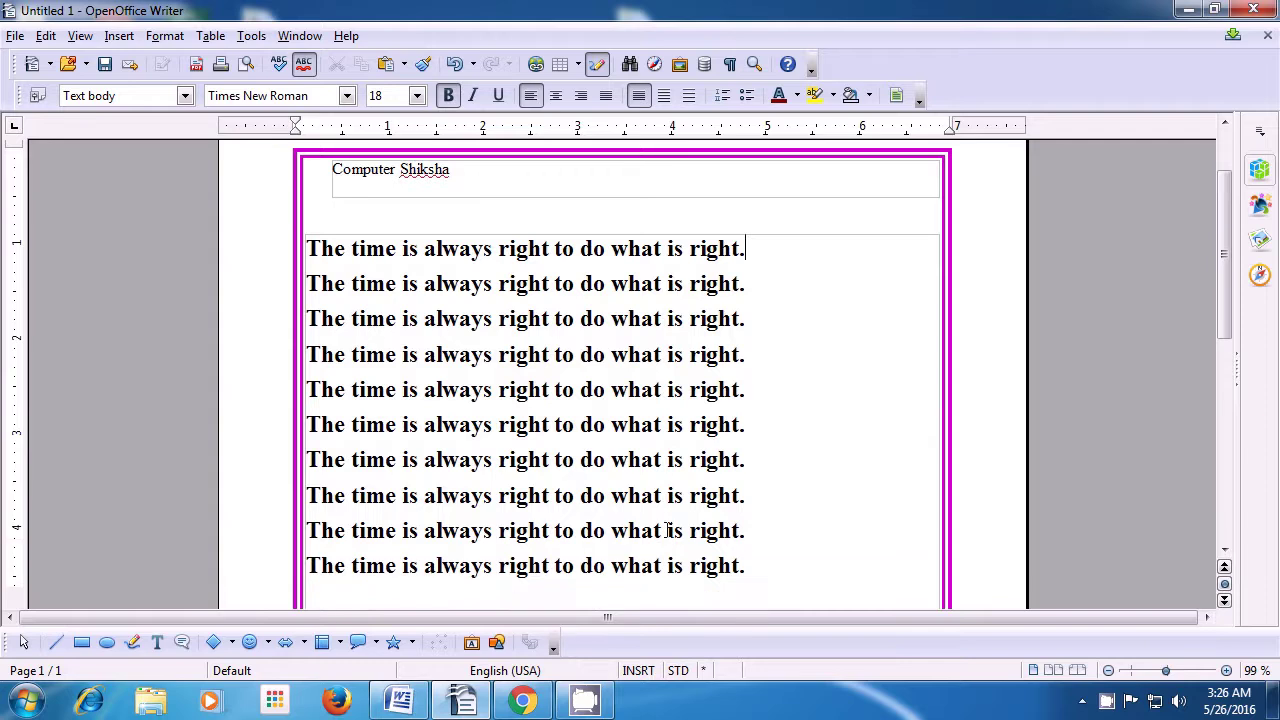
pyautogui.scroll(-9, 667, 530)
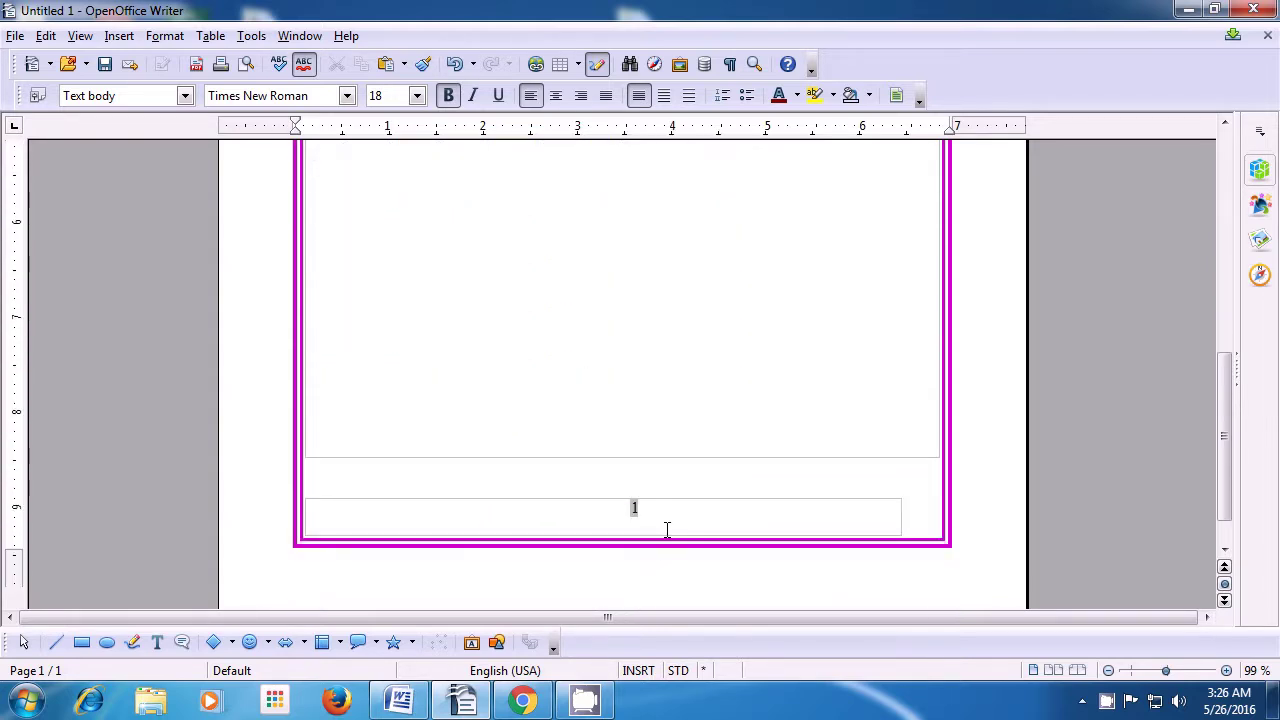
pyautogui.scroll(6, 667, 530)
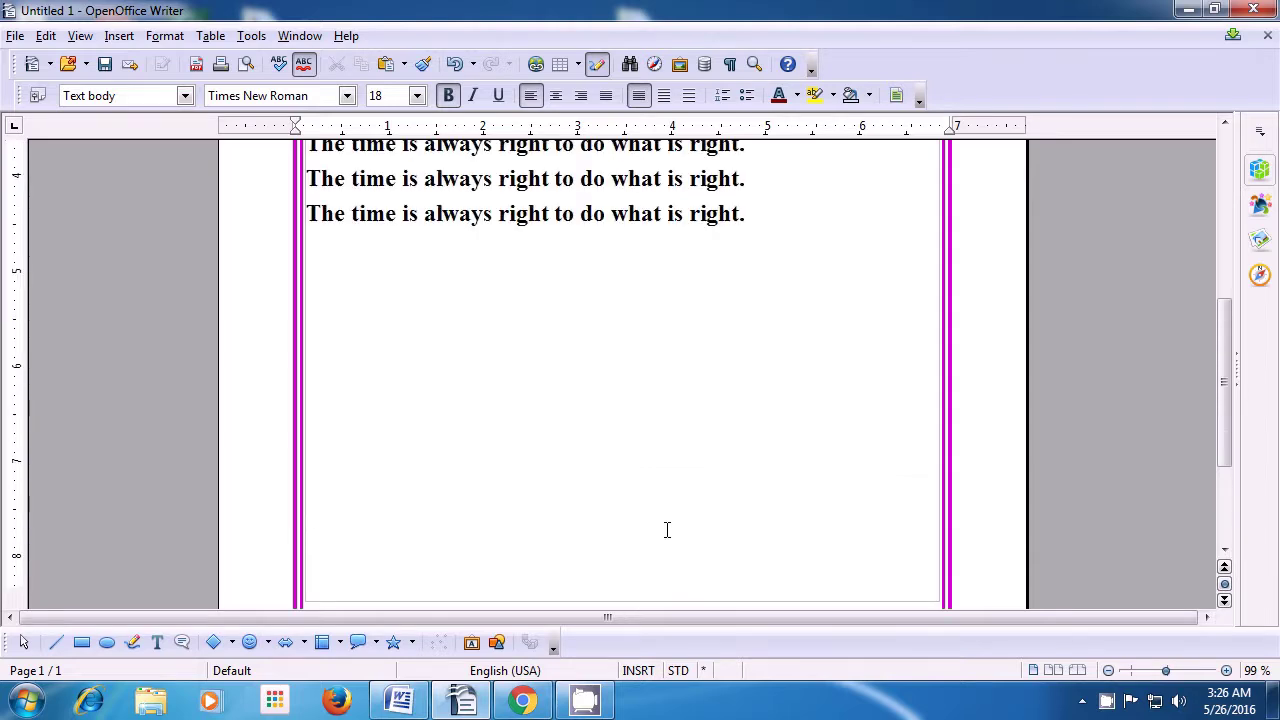
pyautogui.scroll(5, 667, 530)
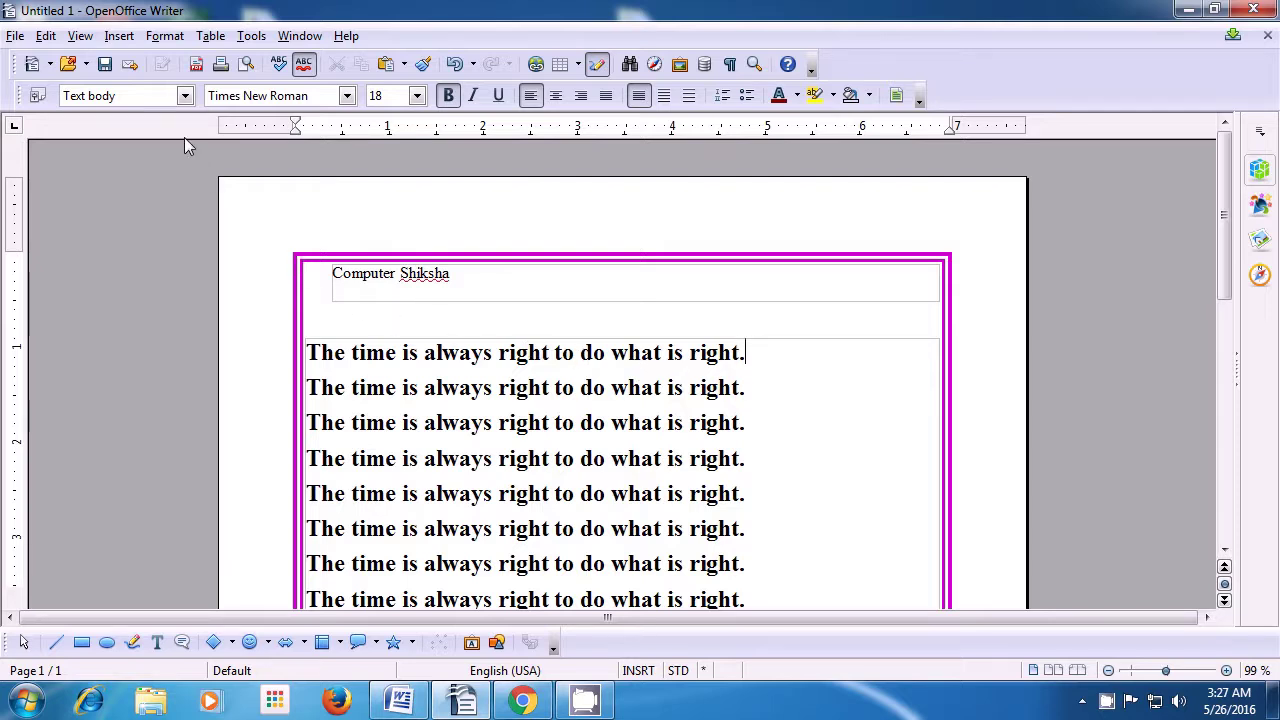
# - Try a larger synchronised border spacing of 0.08" in the page style and bring it back to 0.02"
pyautogui.click(167, 36)
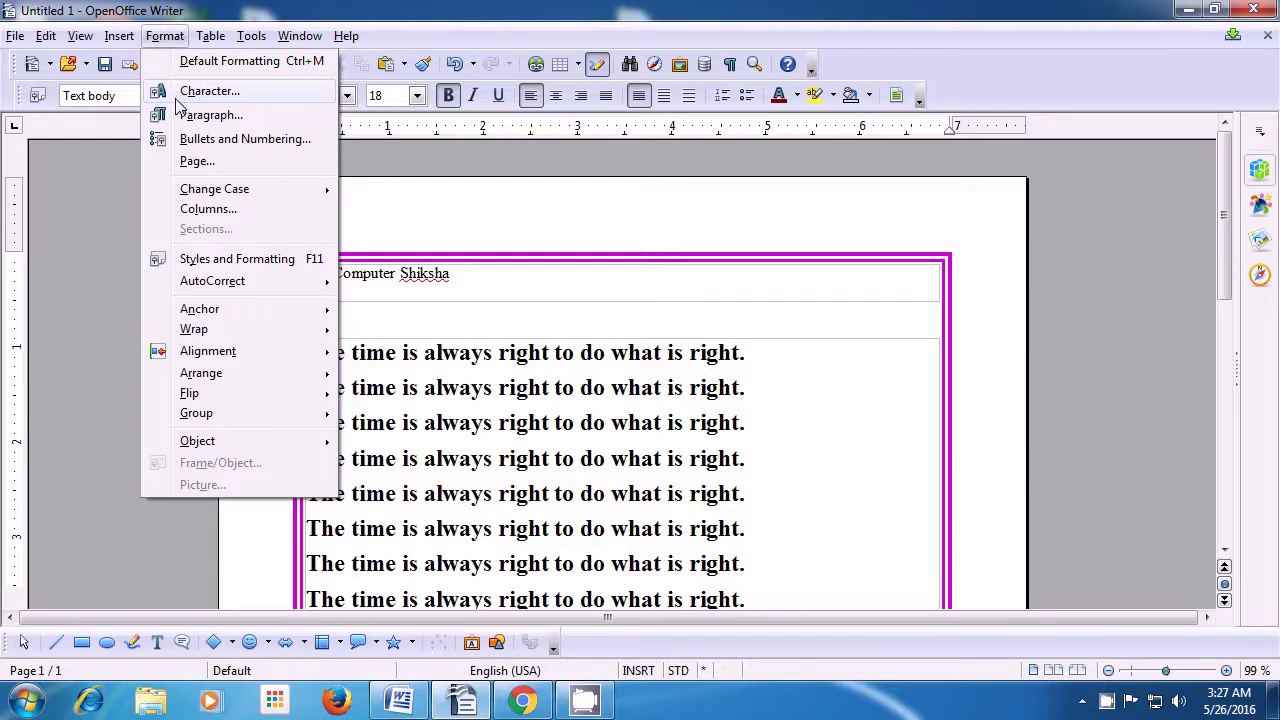
pyautogui.click(183, 162)
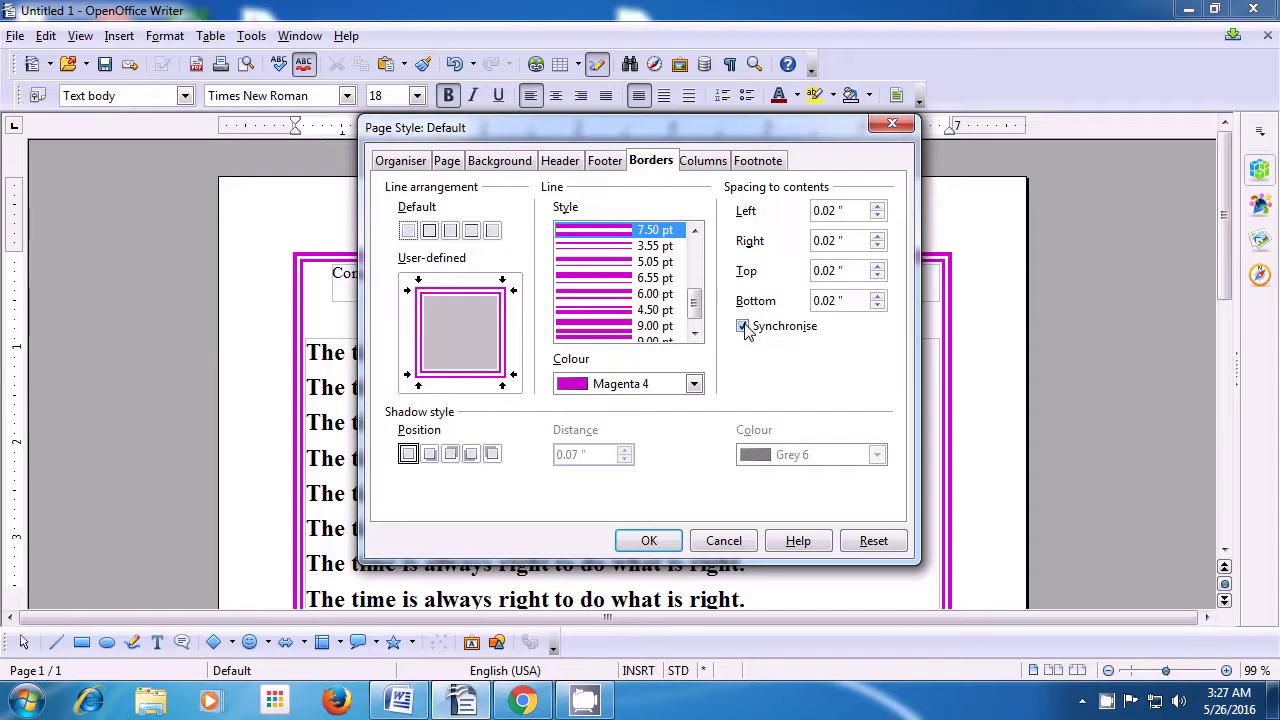
pyautogui.click(877, 209)
pyautogui.click(877, 209)
pyautogui.click(877, 209)
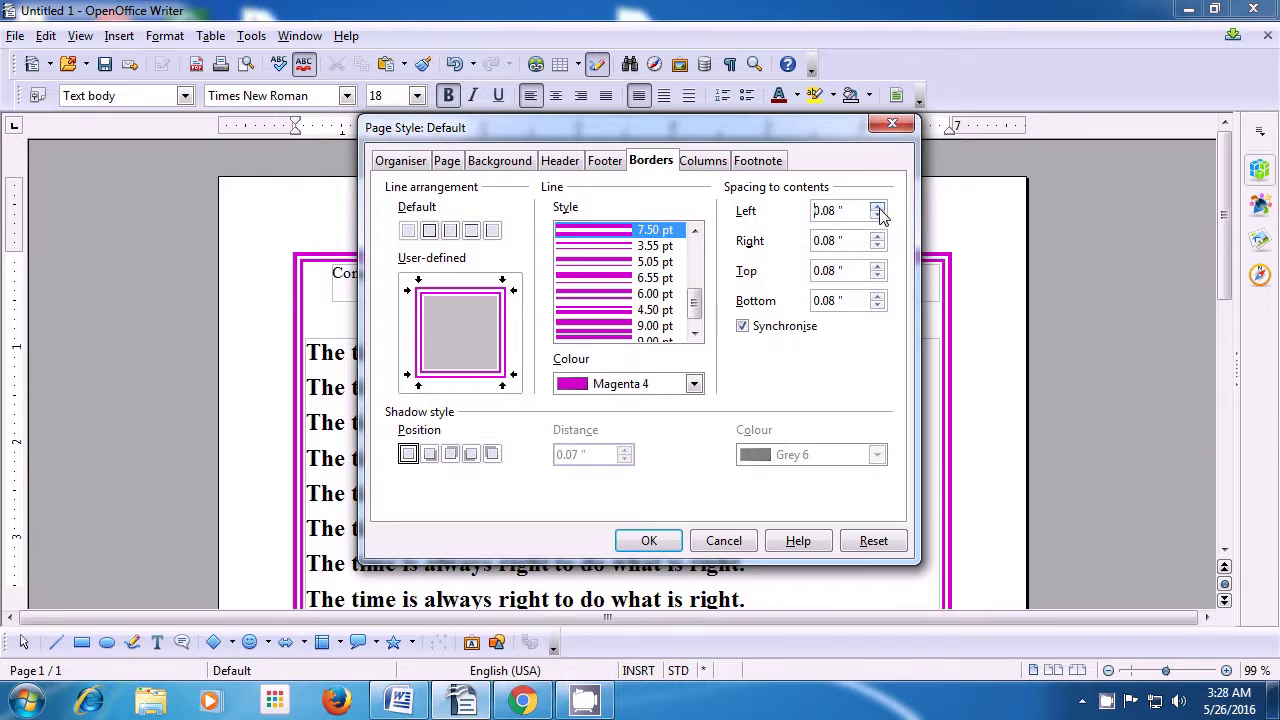
pyautogui.click(877, 209)
pyautogui.click(879, 216)
pyautogui.click(880, 218)
pyautogui.click(880, 217)
pyautogui.click(880, 217)
# - Turn off synchronised spacing, set the border's left spacing to contents to 0.32", and apply it
pyautogui.click(742, 327)
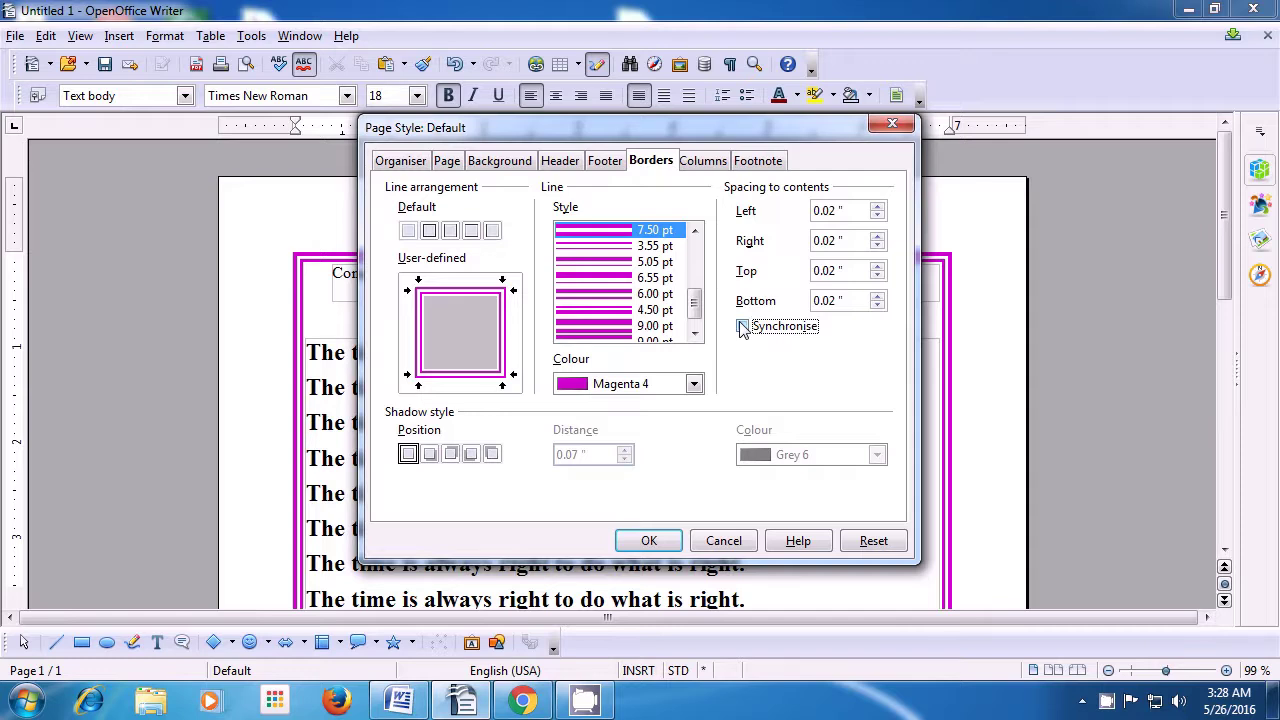
pyautogui.click(877, 207)
pyautogui.click(877, 207)
pyautogui.click(877, 207)
pyautogui.click(877, 207)
pyautogui.click(877, 207)
pyautogui.click(877, 207)
pyautogui.click(877, 207)
pyautogui.click(877, 207)
pyautogui.click(877, 207)
pyautogui.click(877, 207)
pyautogui.click(877, 207)
pyautogui.click(877, 207)
pyautogui.click(877, 207)
pyautogui.click(877, 207)
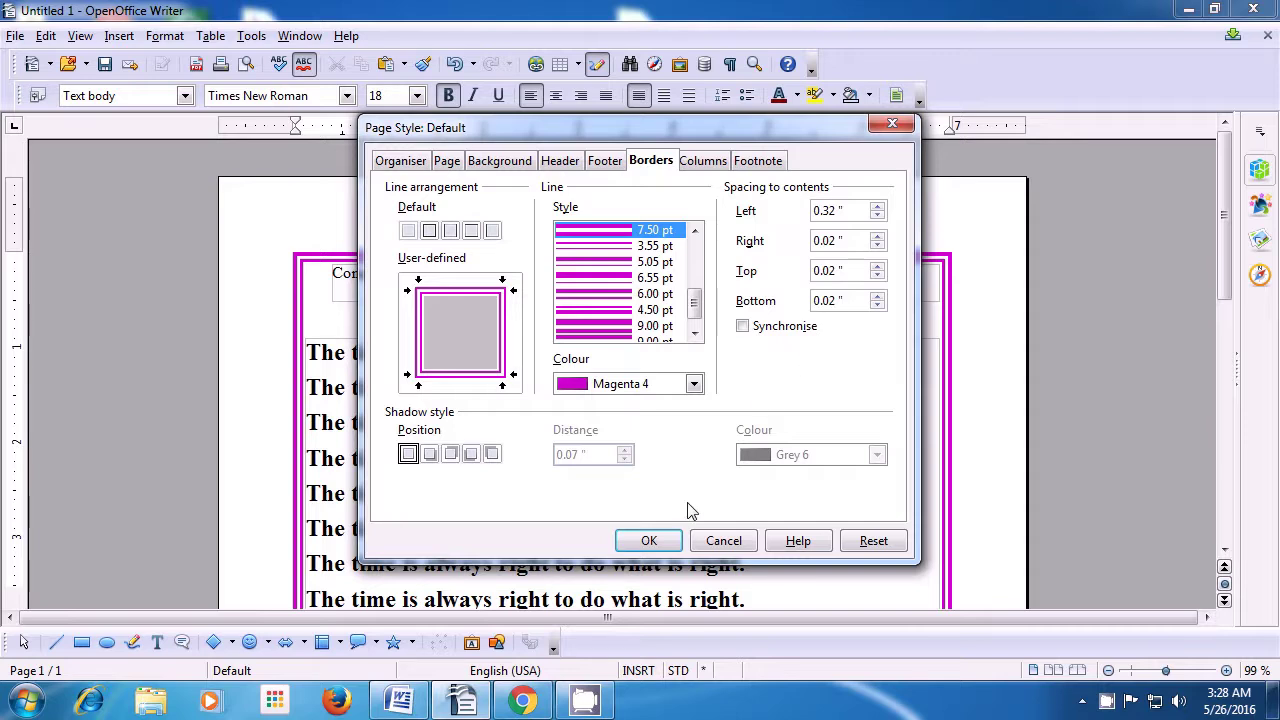
pyautogui.click(650, 541)
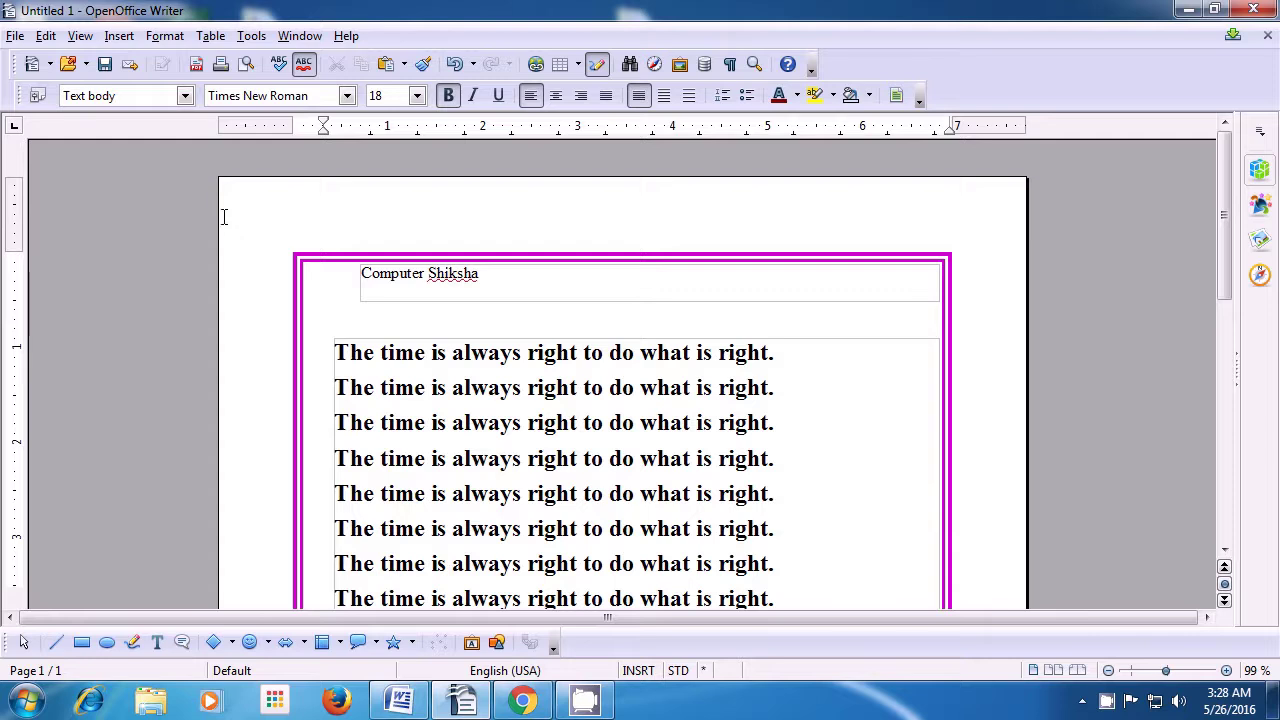
# - Set the page border's top spacing to contents to 0.32" and apply it
pyautogui.click(164, 36)
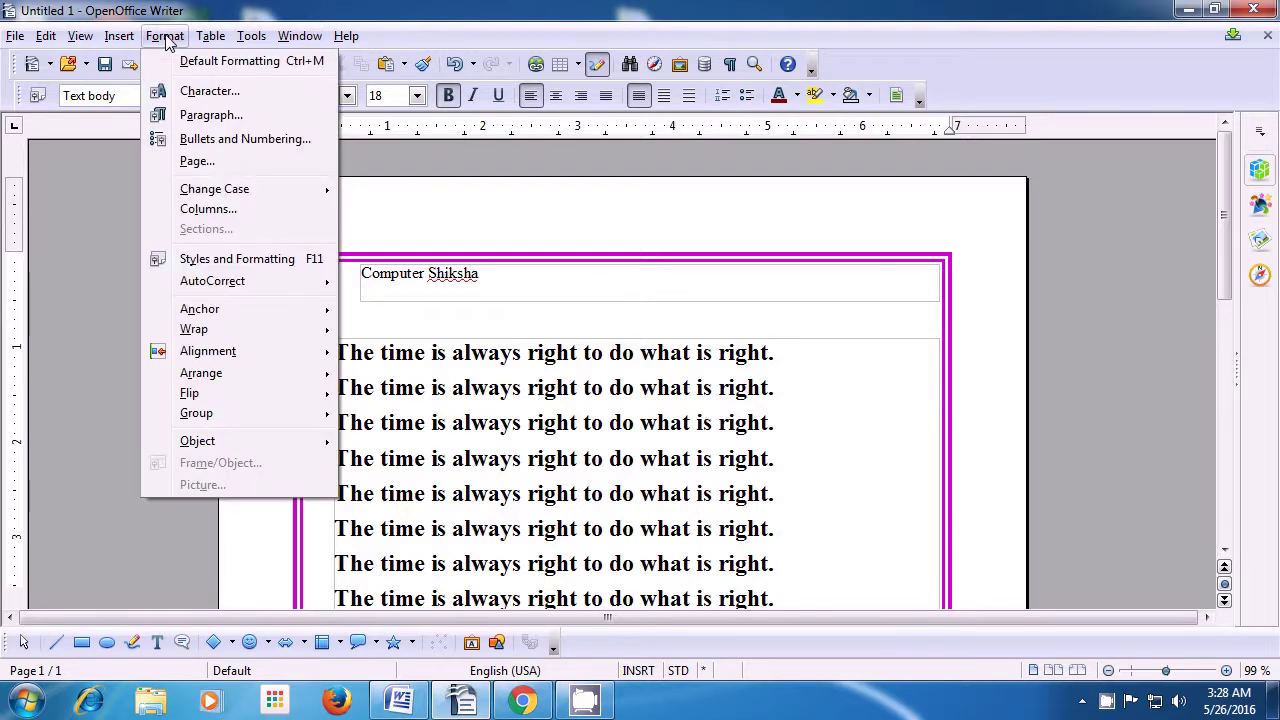
pyautogui.click(192, 159)
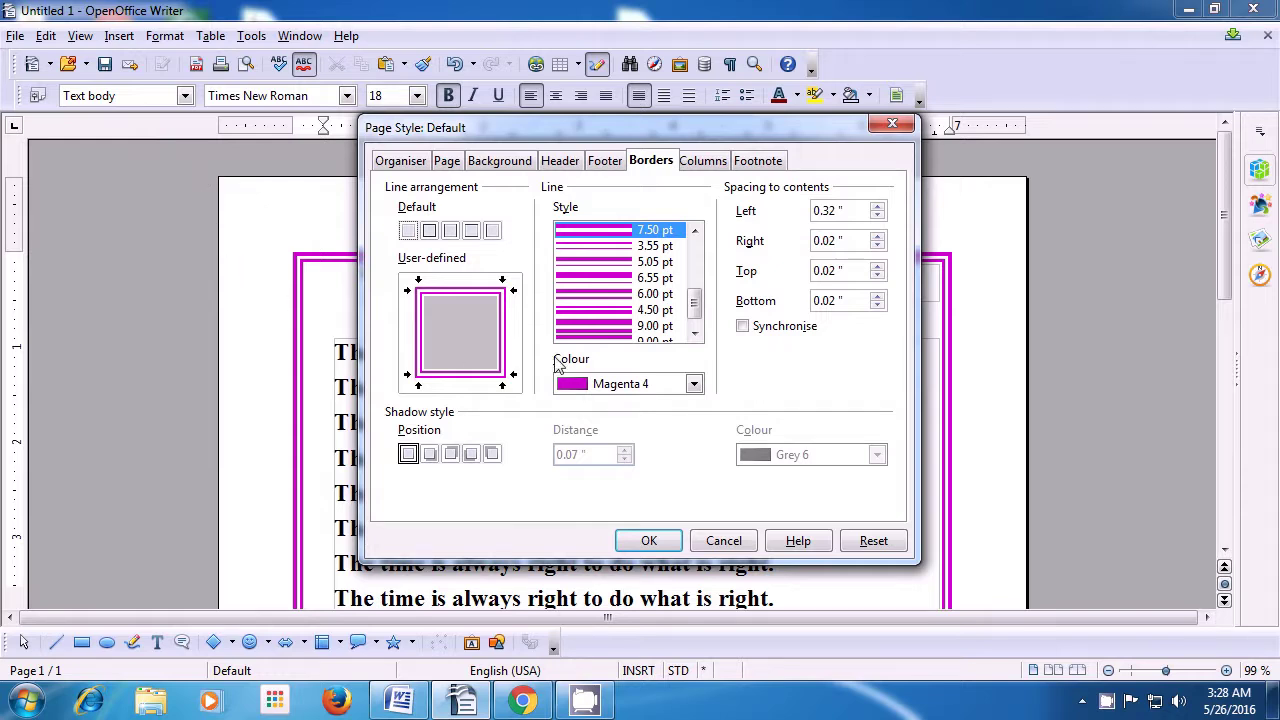
pyautogui.click(875, 269)
pyautogui.click(875, 268)
pyautogui.click(876, 268)
pyautogui.click(876, 268)
pyautogui.click(876, 268)
pyautogui.click(876, 268)
pyautogui.click(876, 268)
pyautogui.click(876, 268)
pyautogui.click(876, 268)
pyautogui.click(876, 268)
pyautogui.click(876, 268)
pyautogui.click(876, 268)
pyautogui.click(876, 268)
pyautogui.click(664, 541)
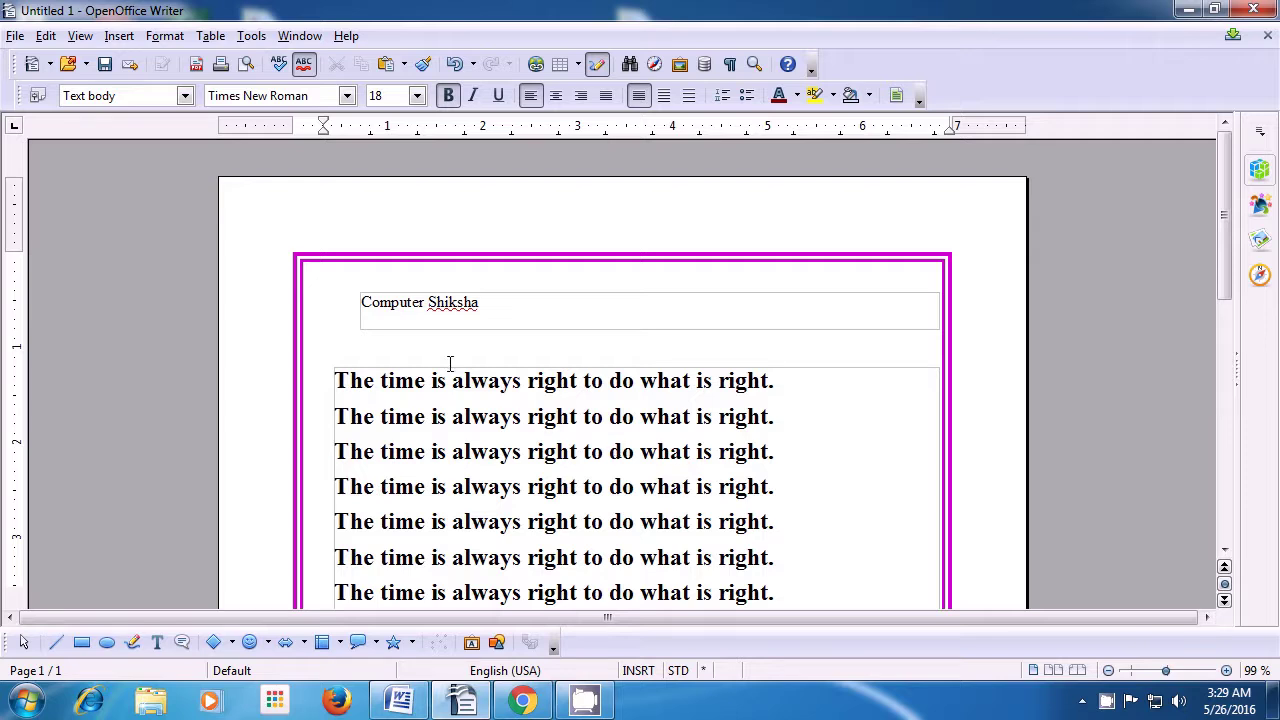
# - Reset the border's left and top spacing to 0.02", turn synchronised spacing back on, and apply the change
pyautogui.click(164, 38)
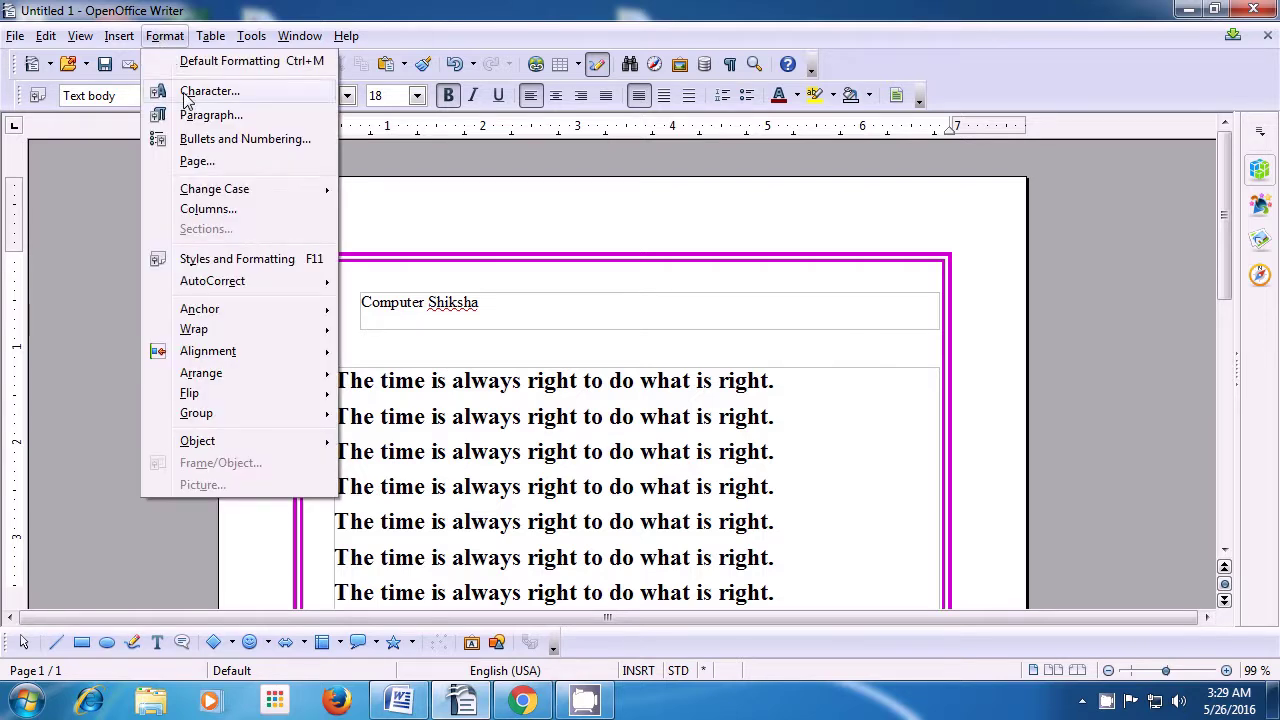
pyautogui.click(206, 160)
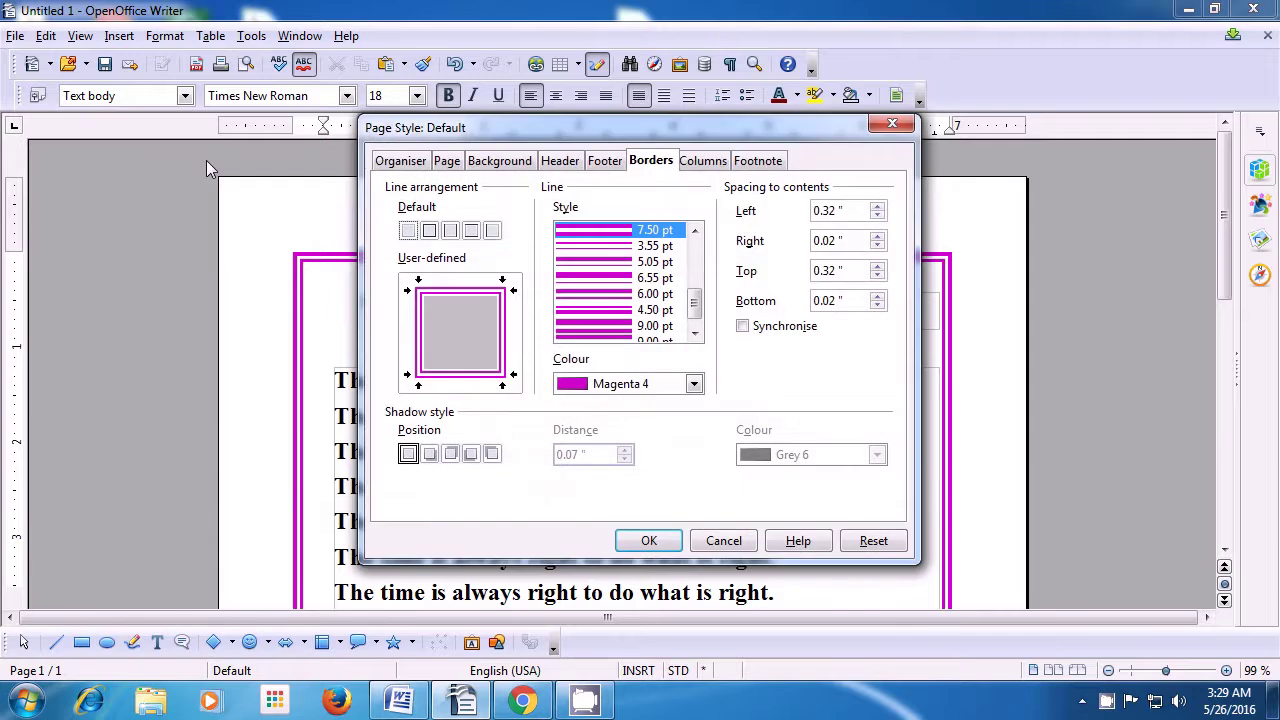
pyautogui.click(877, 216)
pyautogui.click(877, 216)
pyautogui.click(877, 216)
pyautogui.click(877, 216)
pyautogui.click(877, 216)
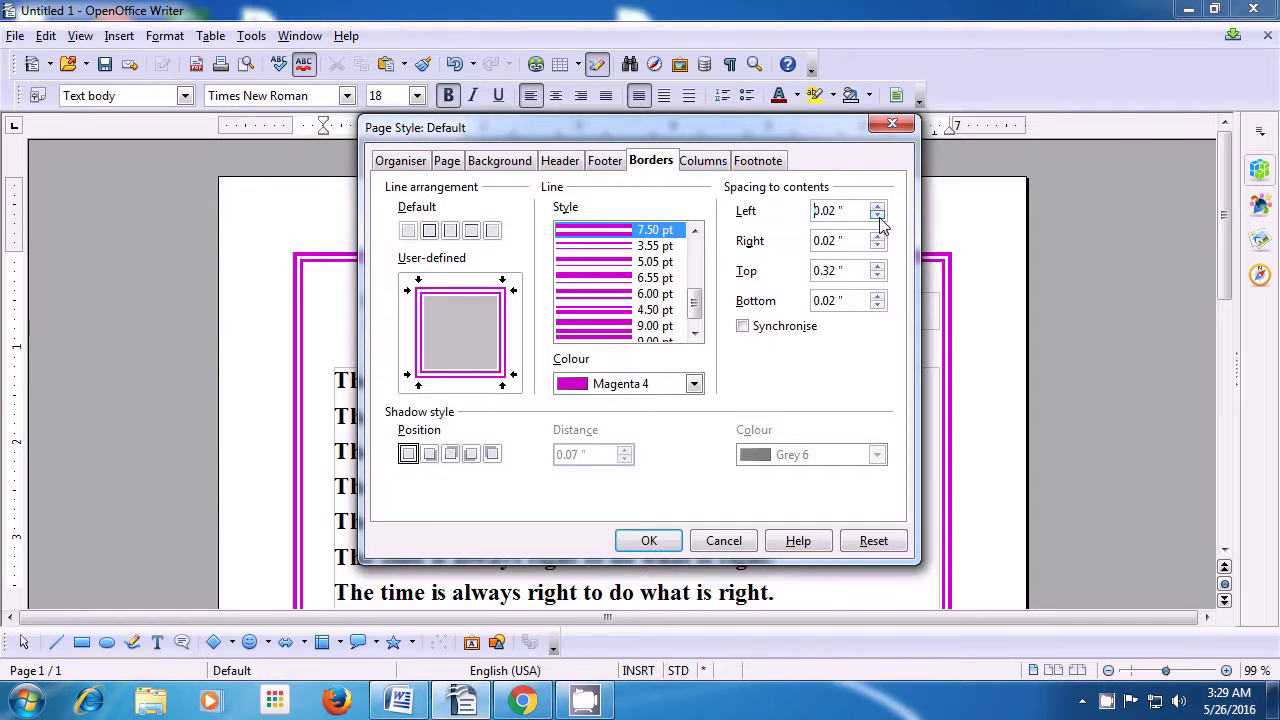
pyautogui.click(877, 276)
pyautogui.click(877, 276)
pyautogui.click(877, 276)
pyautogui.click(877, 276)
pyautogui.click(877, 276)
pyautogui.click(877, 276)
pyautogui.click(877, 276)
pyautogui.click(877, 276)
pyautogui.click(877, 276)
pyautogui.click(742, 327)
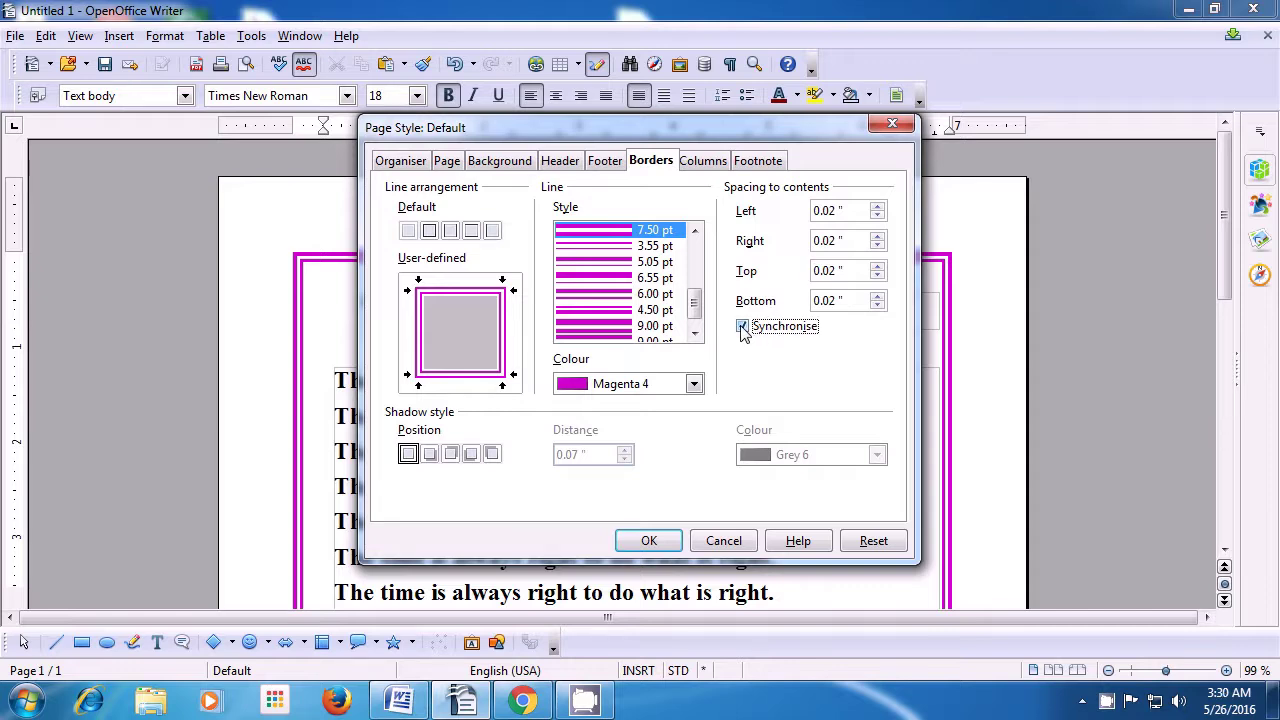
pyautogui.click(668, 549)
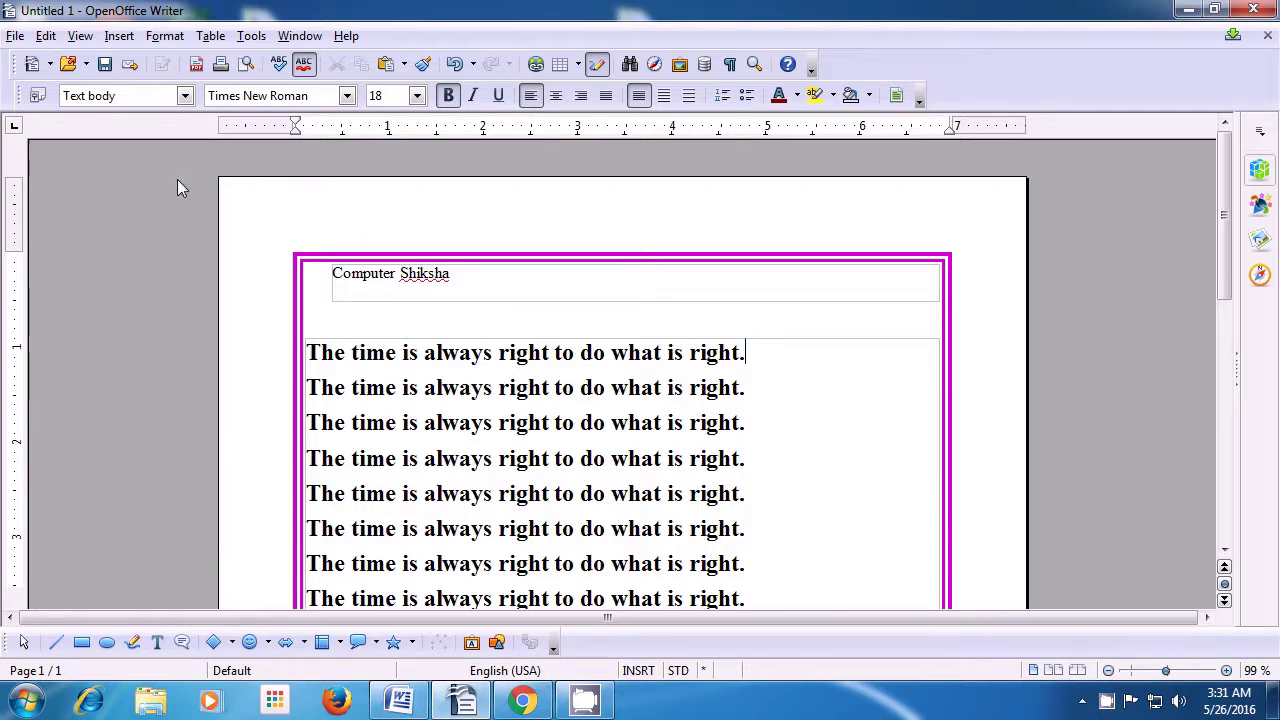
# - In the page style's border settings, cast the page border's shadow to the top right with a distance of 0.63"
pyautogui.click(165, 37)
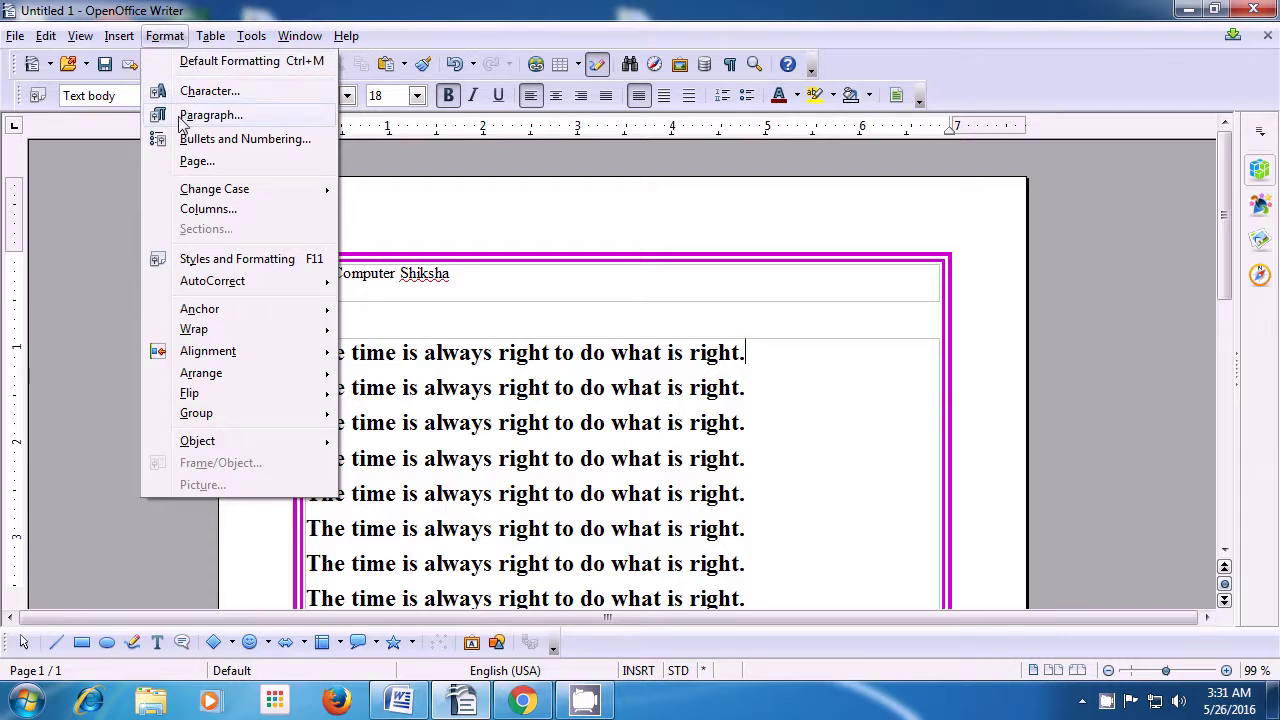
pyautogui.click(186, 166)
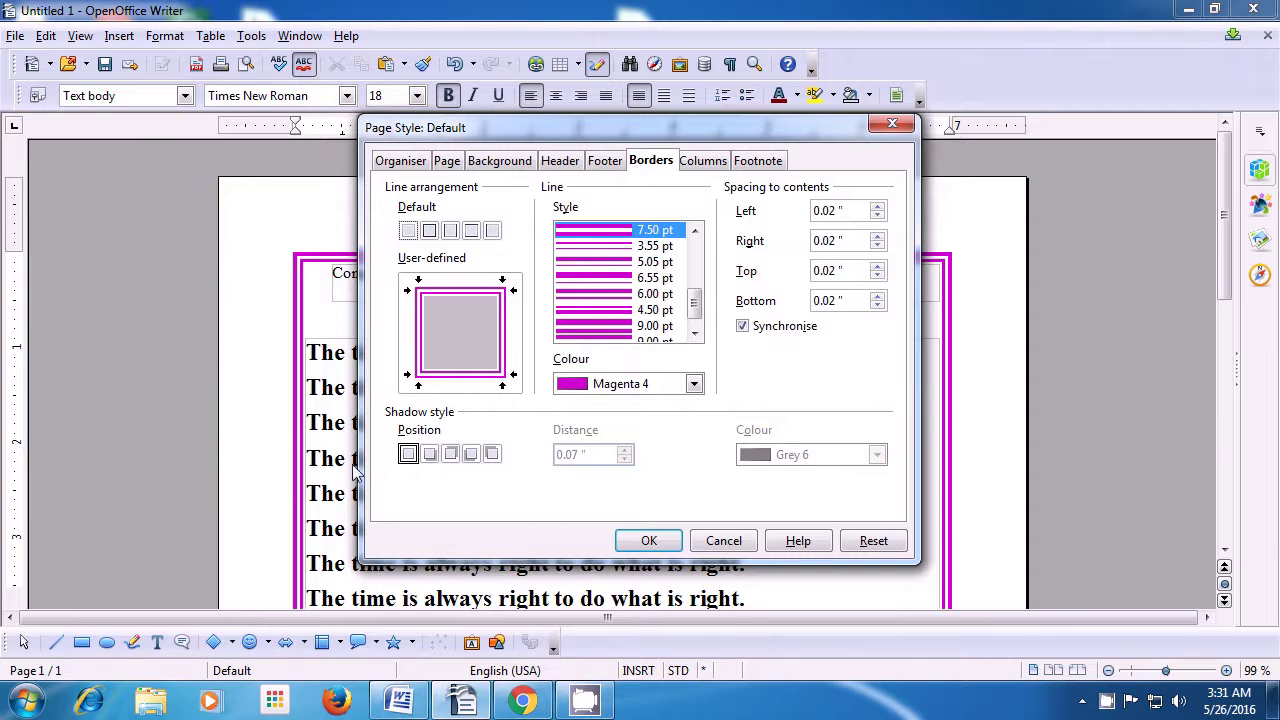
pyautogui.click(450, 455)
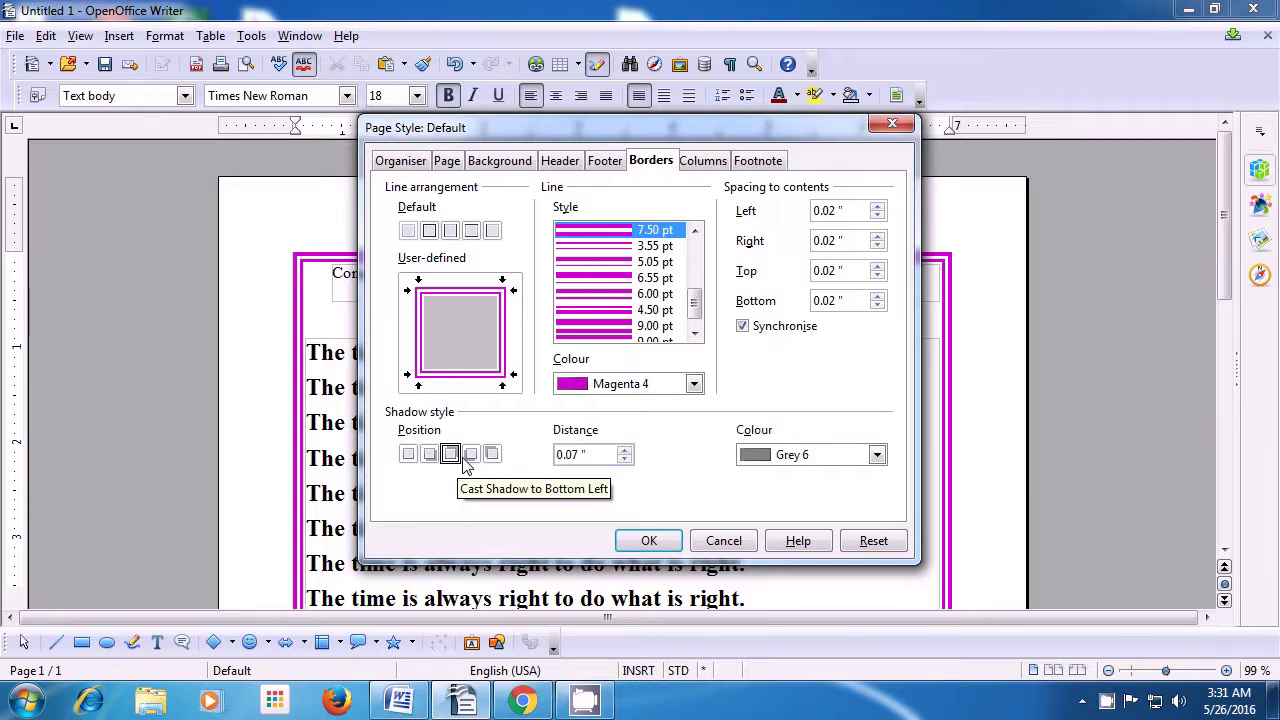
pyautogui.click(624, 451)
pyautogui.click(624, 451)
pyautogui.click(624, 451)
pyautogui.click(624, 451)
pyautogui.click(624, 451)
pyautogui.click(624, 451)
pyautogui.click(624, 451)
pyautogui.click(624, 451)
pyautogui.click(624, 451)
pyautogui.click(624, 451)
pyautogui.click(624, 451)
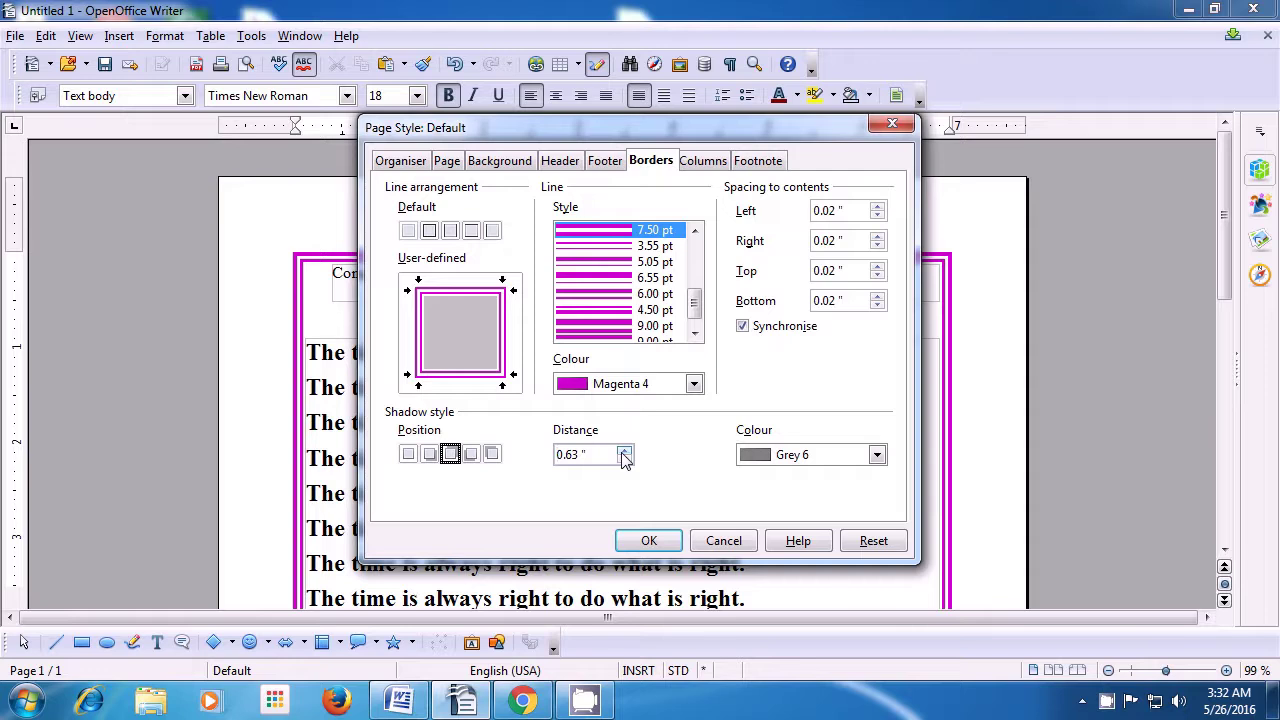
# - Set the page border's shadow colour to Blue 2, apply the page style, and check the shadow down the page
pyautogui.click(877, 455)
pyautogui.scroll(-7, 829, 512)
pyautogui.scroll(-5, 829, 512)
pyautogui.scroll(1, 829, 512)
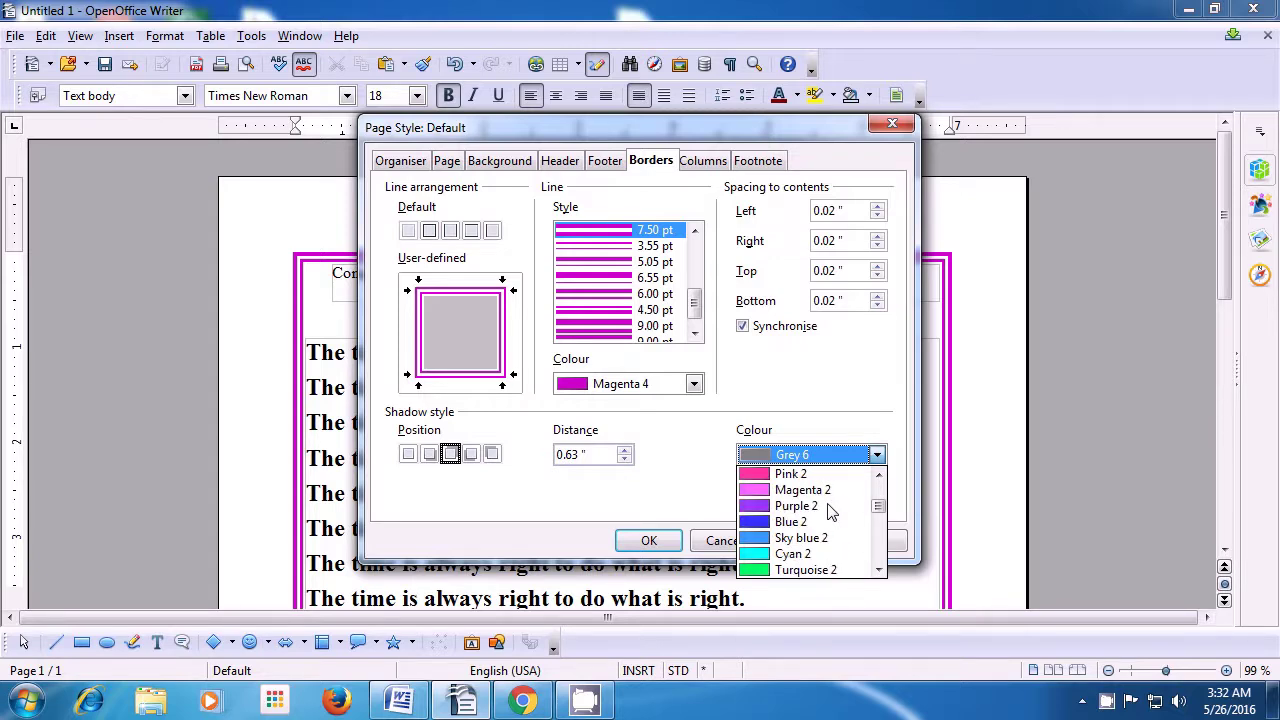
pyautogui.scroll(-1, 829, 512)
pyautogui.scroll(1, 829, 512)
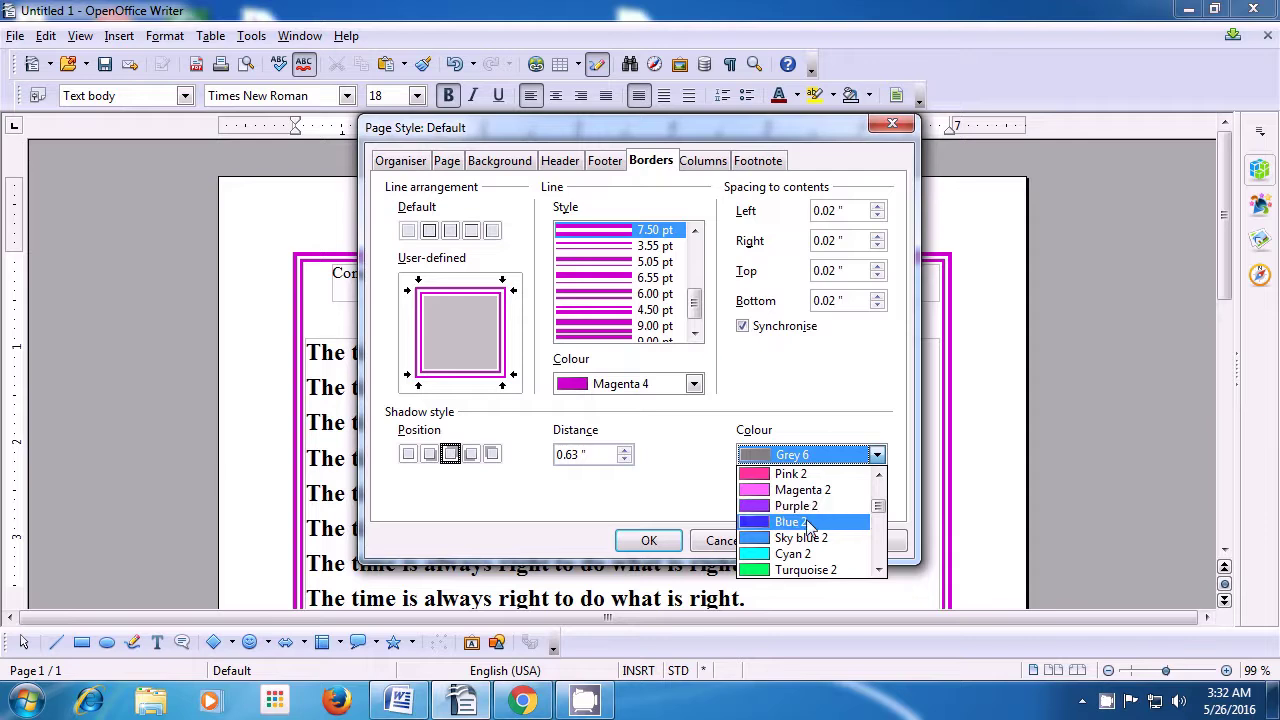
pyautogui.click(800, 524)
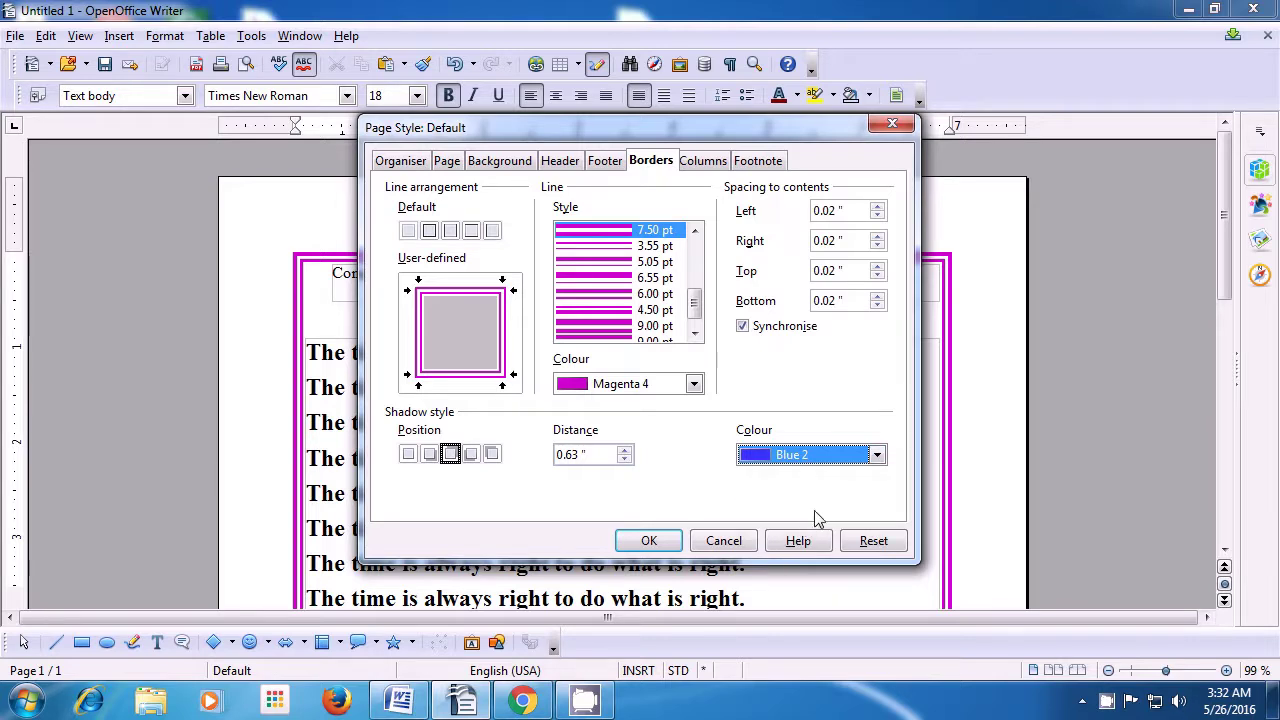
pyautogui.click(649, 541)
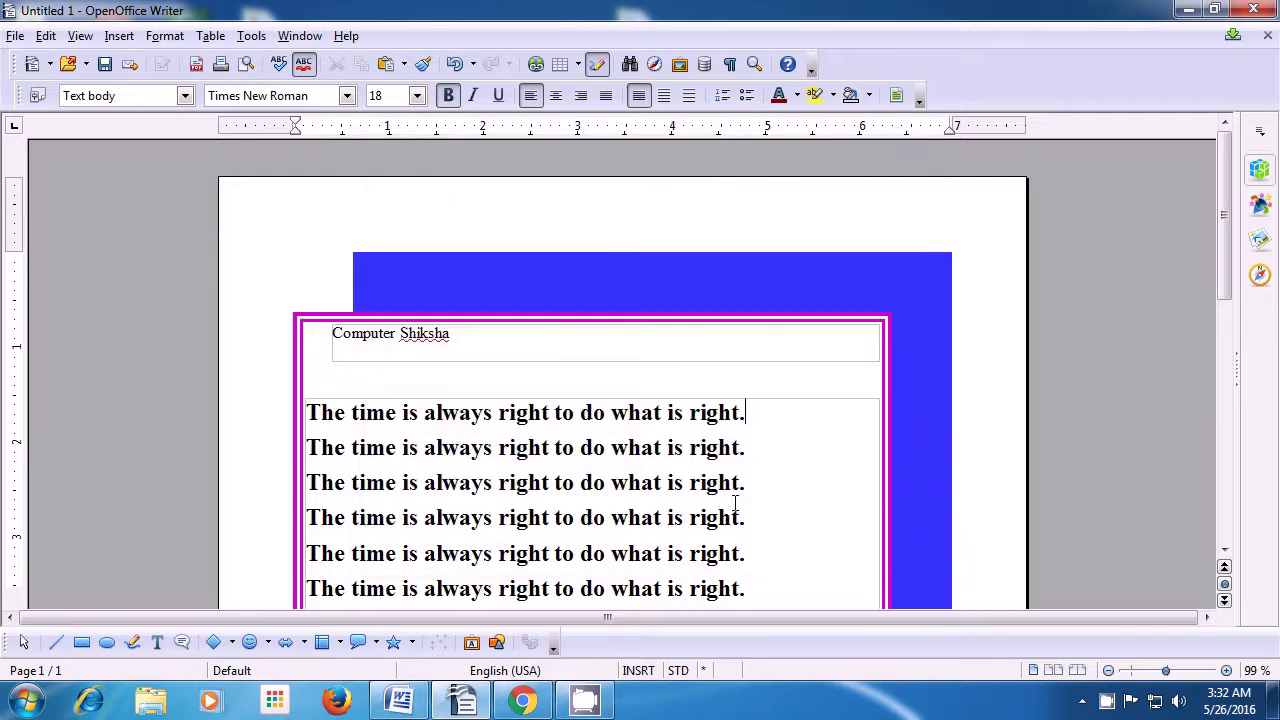
pyautogui.scroll(-2, 735, 503)
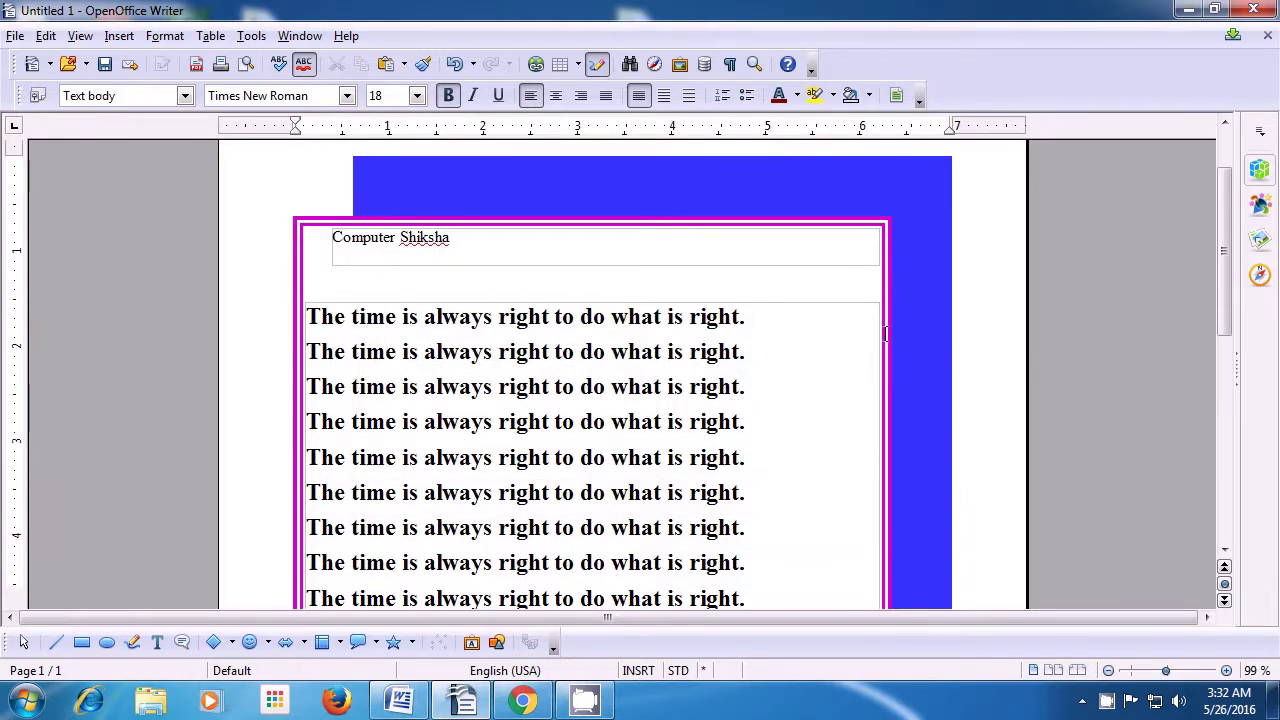
pyautogui.scroll(-10, 818, 467)
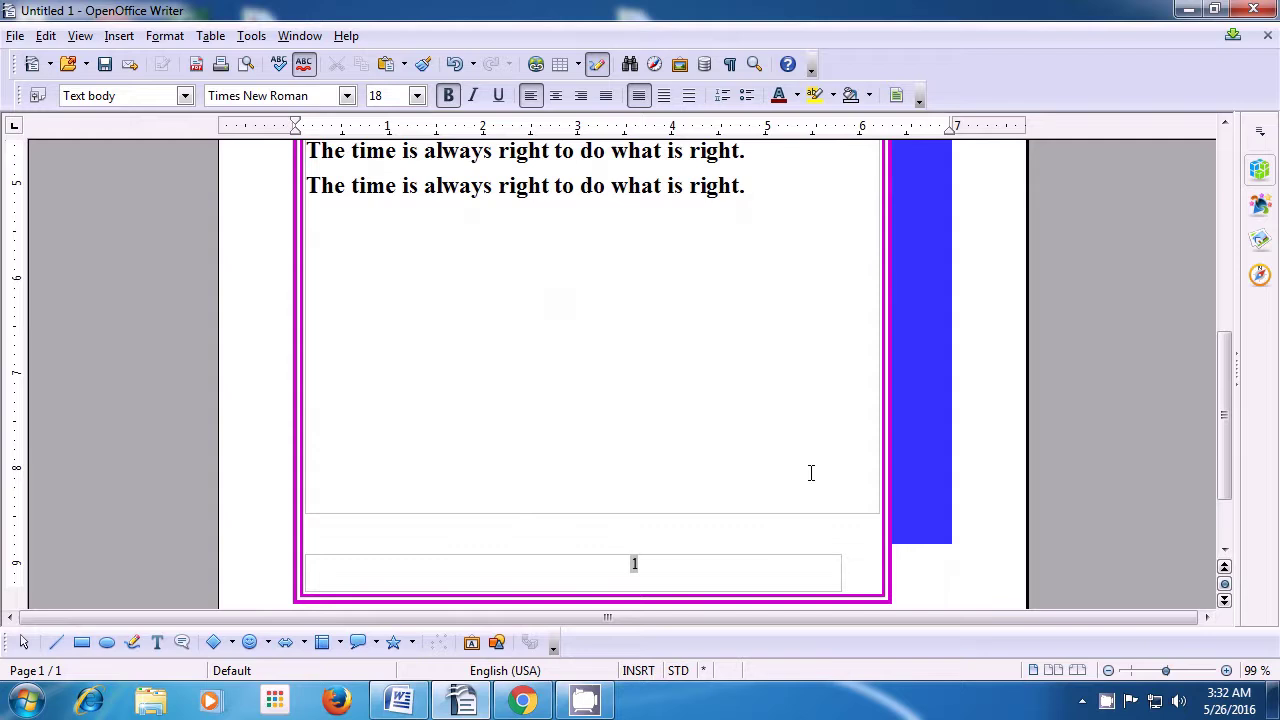
pyautogui.scroll(12, 811, 472)
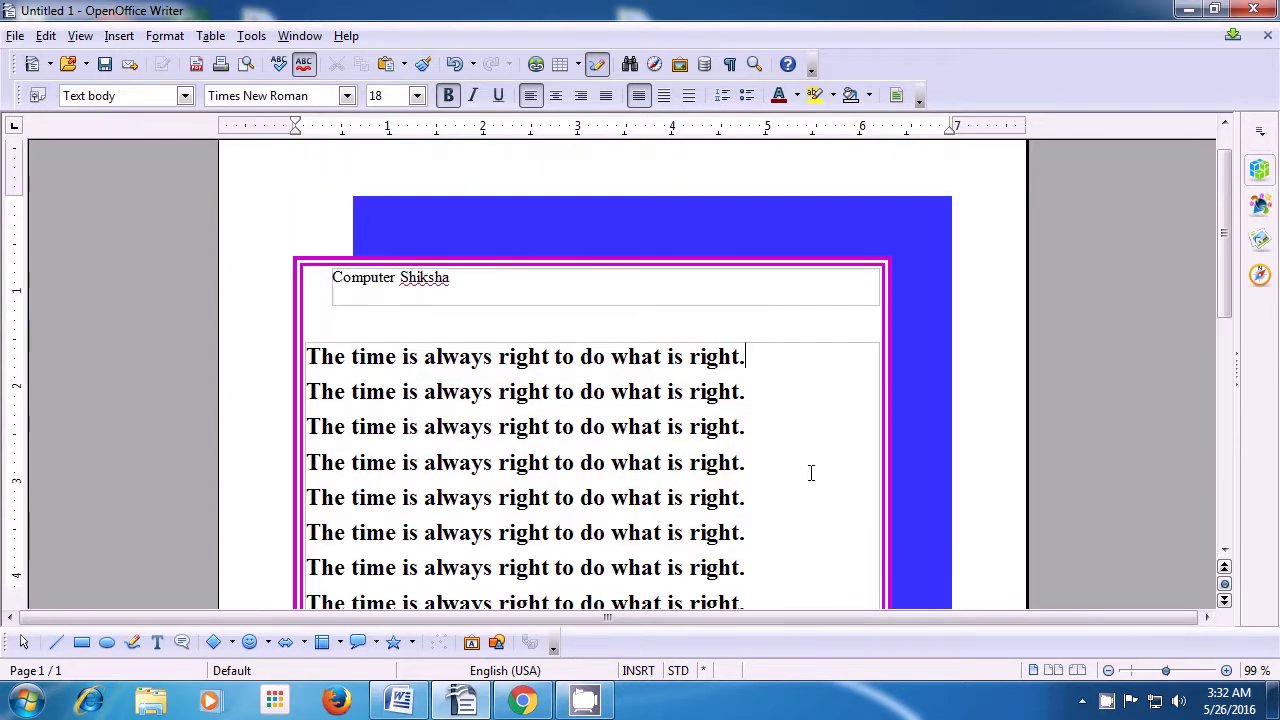